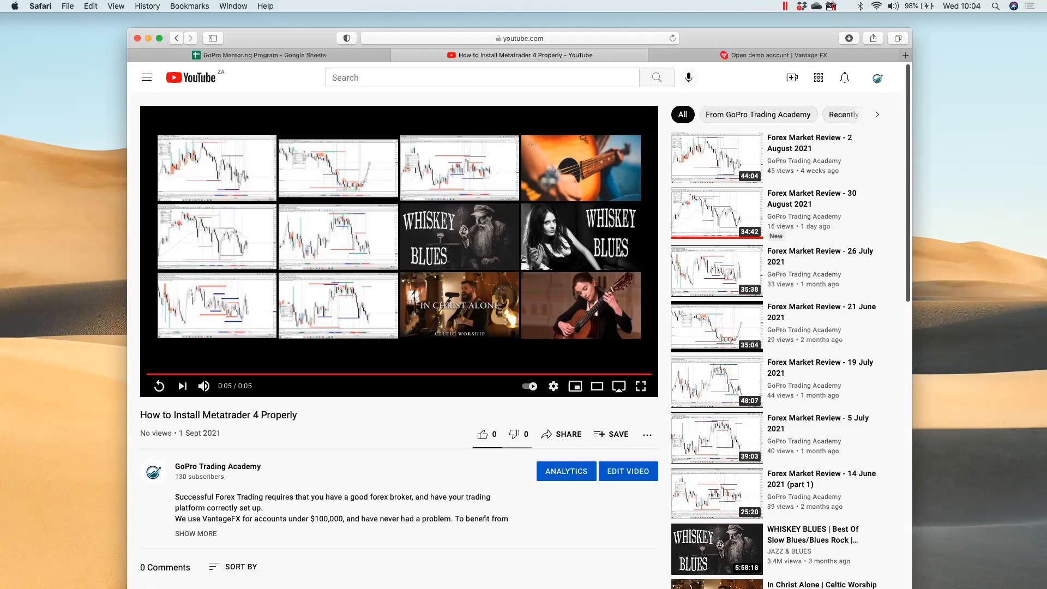
pyautogui.scroll(-1, 362, 485)
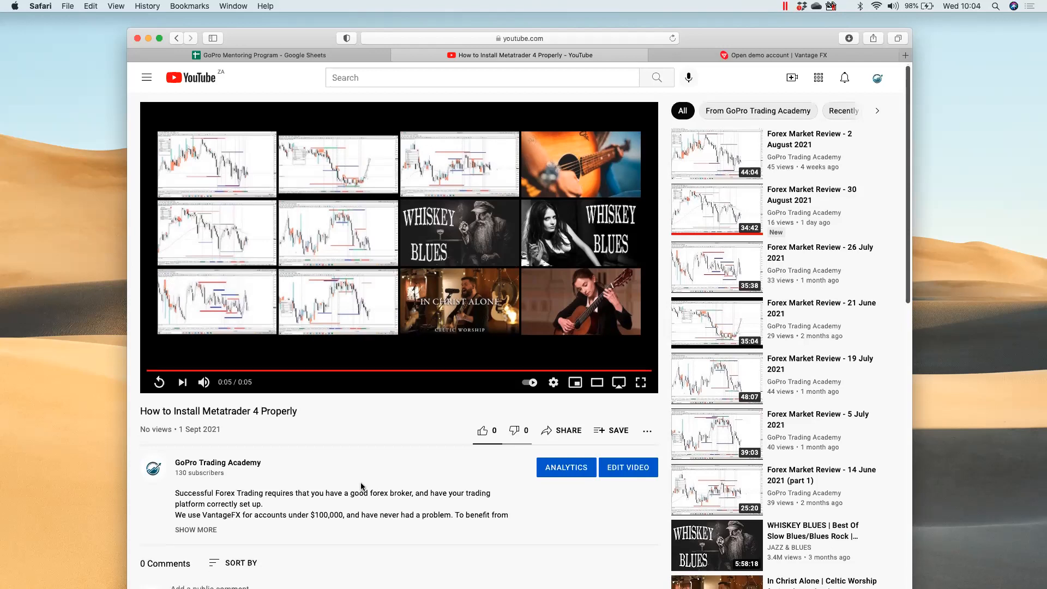
pyautogui.scroll(-2, 362, 486)
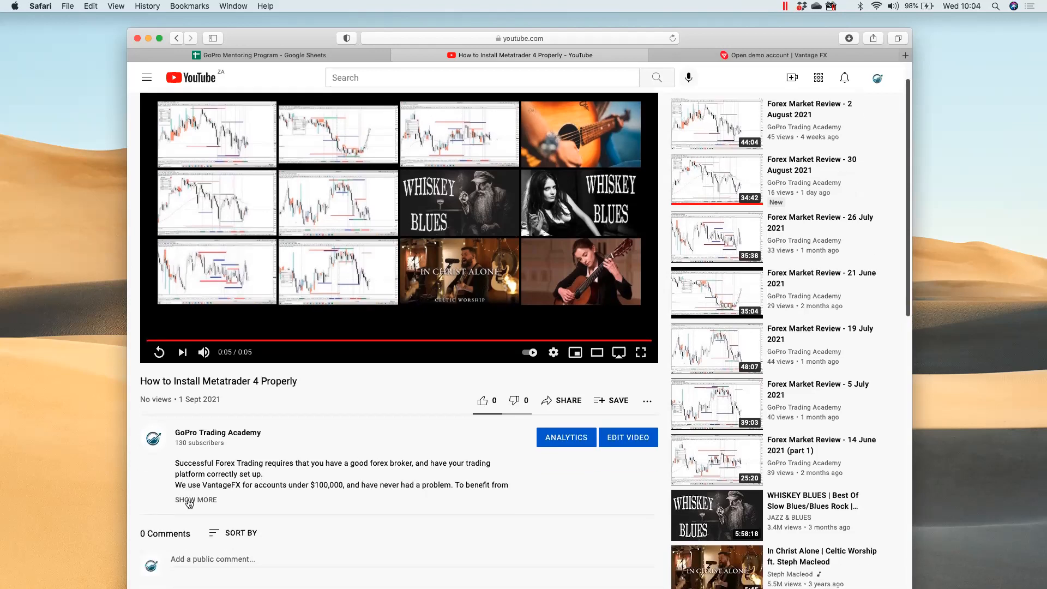
pyautogui.click(190, 501)
pyautogui.scroll(-1, 349, 475)
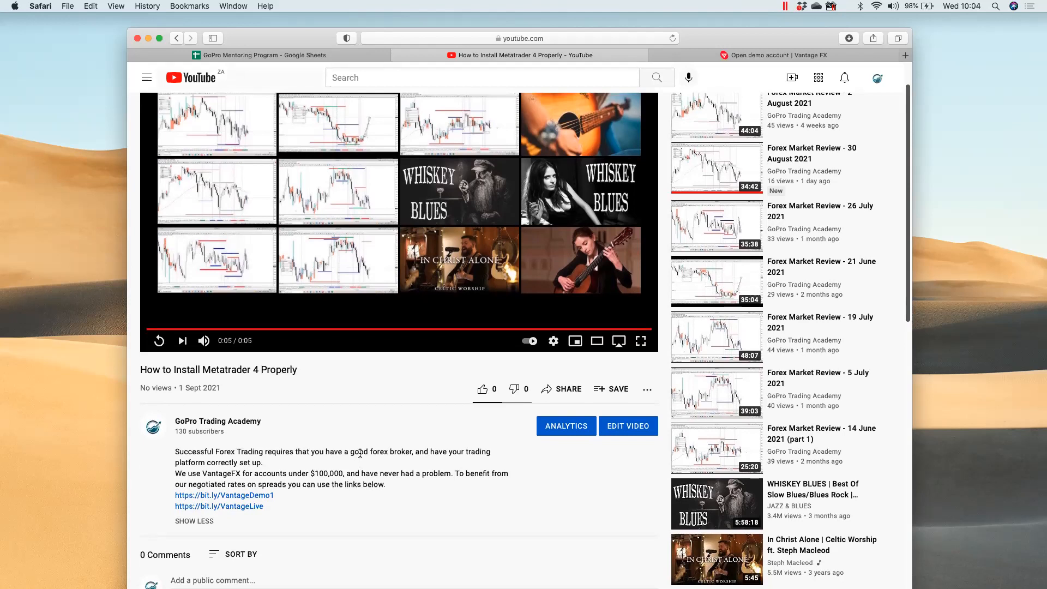
pyautogui.scroll(-1, 360, 464)
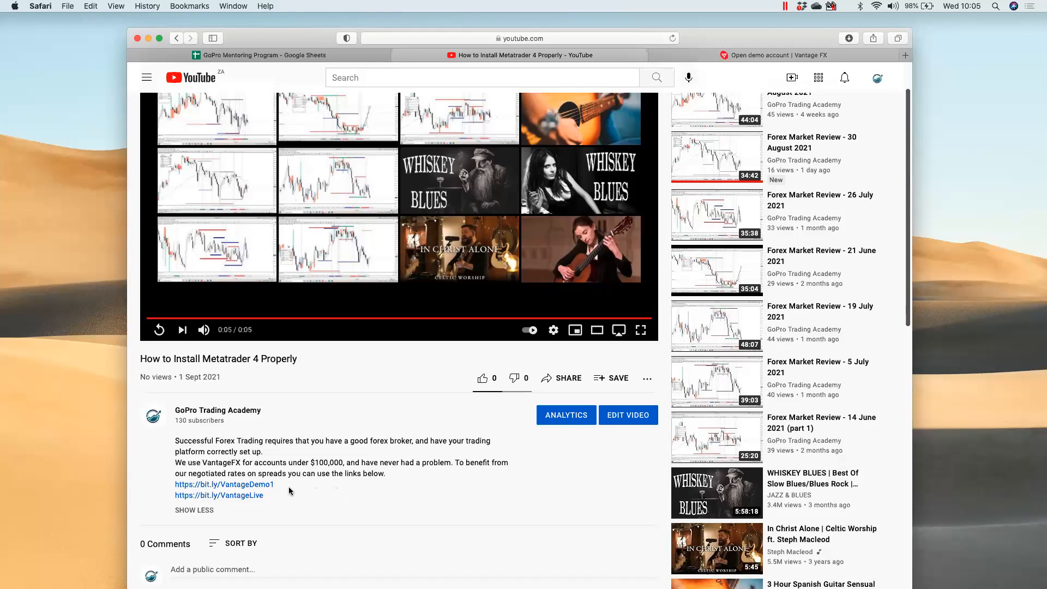
pyautogui.click(252, 487)
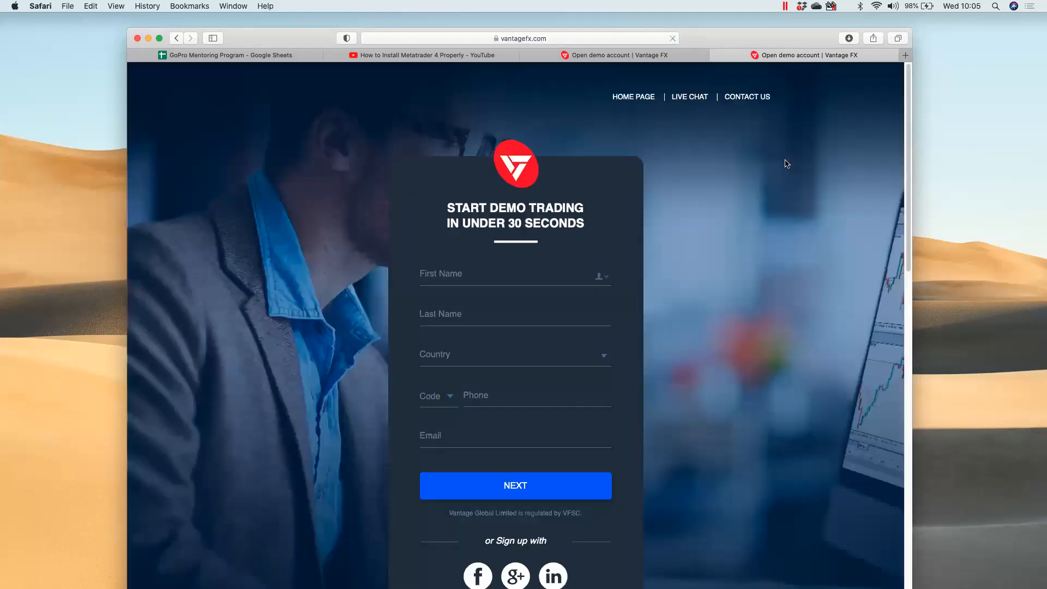
pyautogui.scroll(-5, 685, 261)
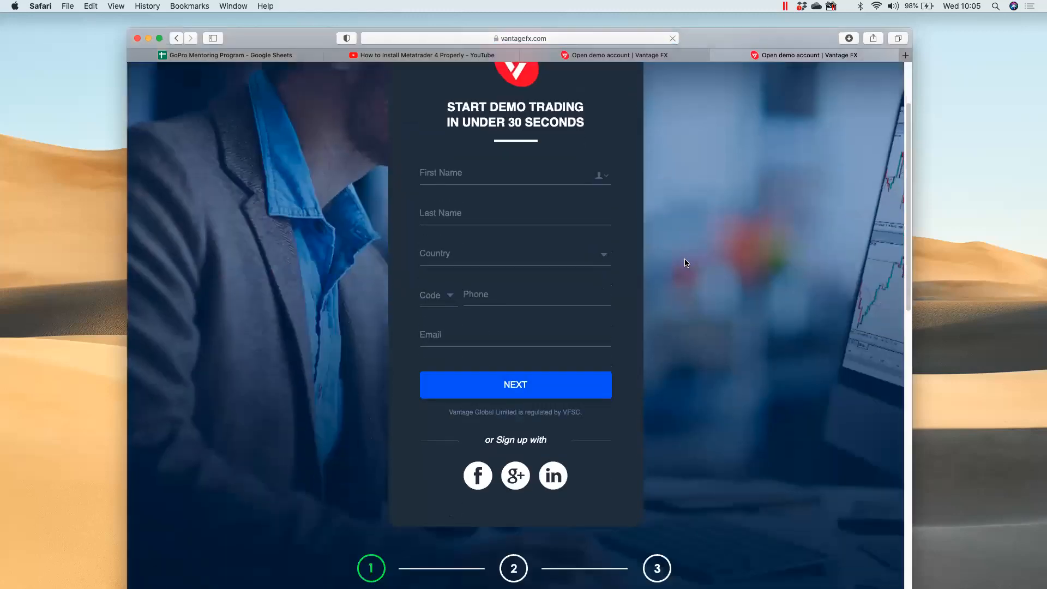
pyautogui.scroll(3, 753, 317)
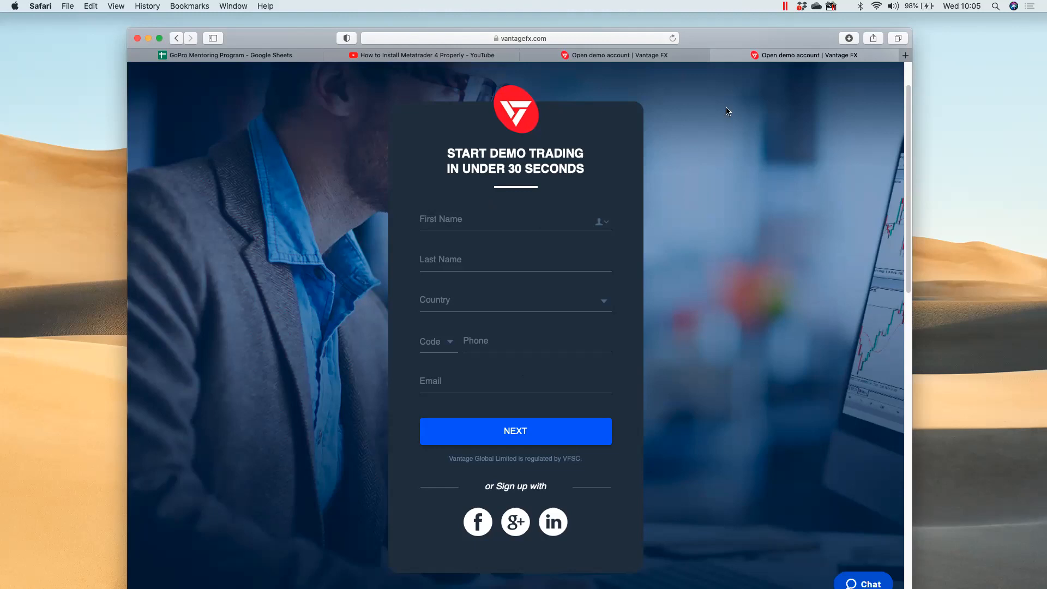
# Switch to the 'Open demo account' tab and review the platform, account type, currency, leverage and balance options
pyautogui.click(610, 59)
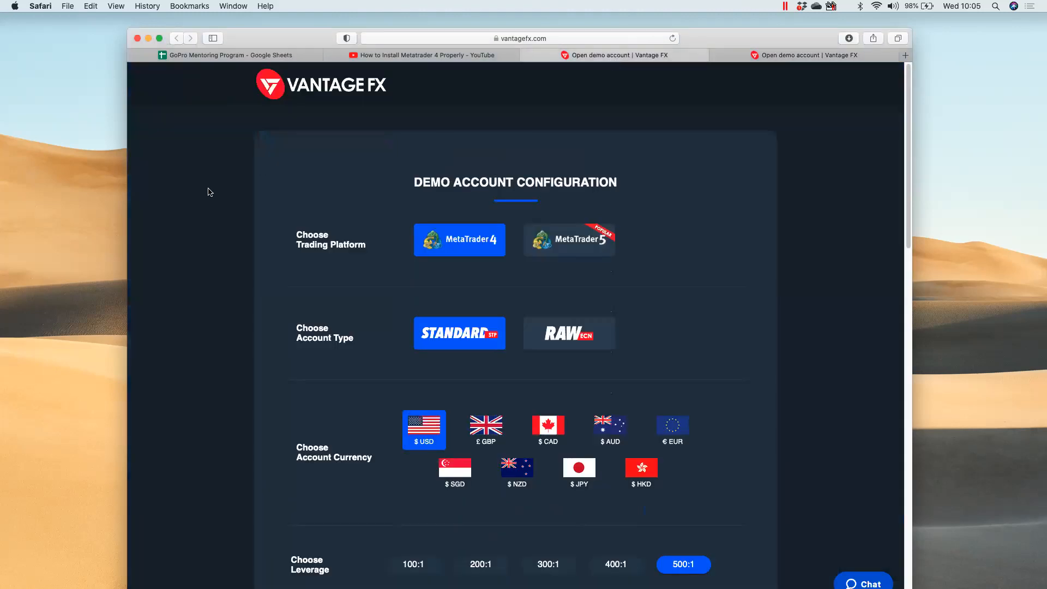
pyautogui.scroll(-2, 208, 192)
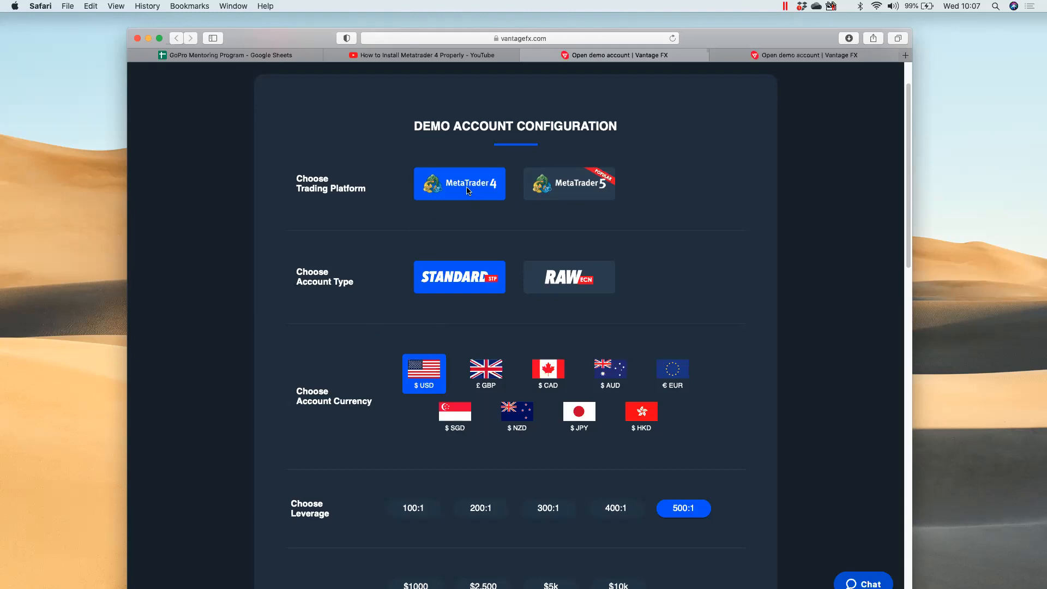
pyautogui.scroll(-1, 342, 295)
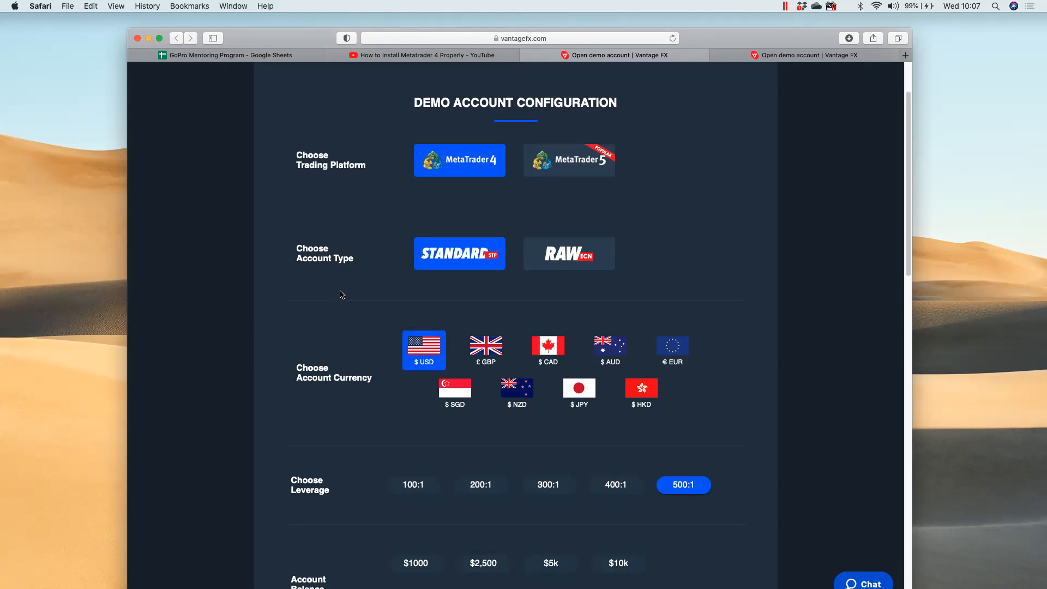
pyautogui.scroll(-1, 345, 329)
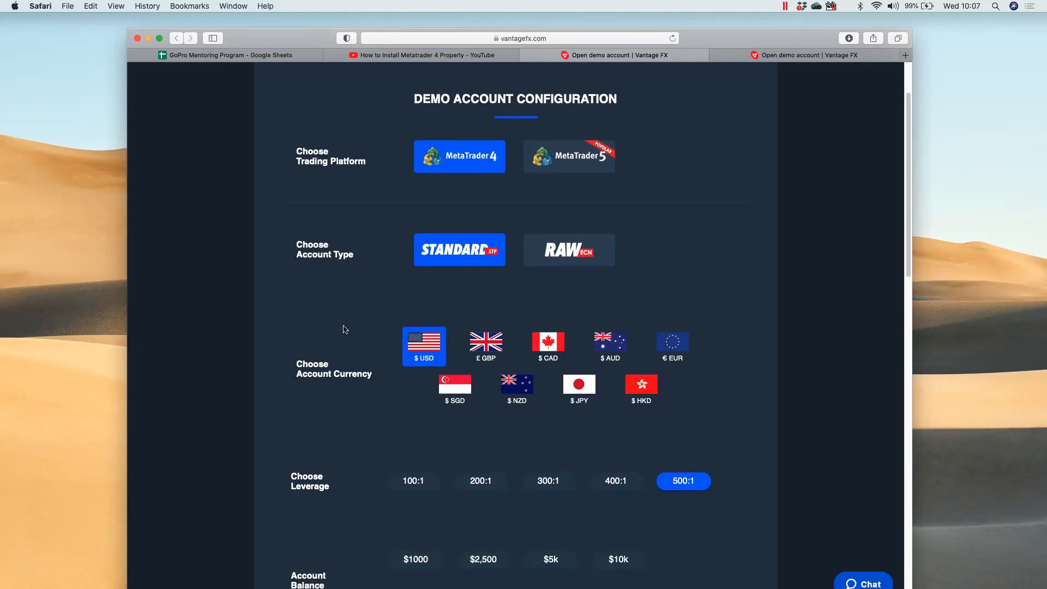
pyautogui.scroll(-2, 345, 330)
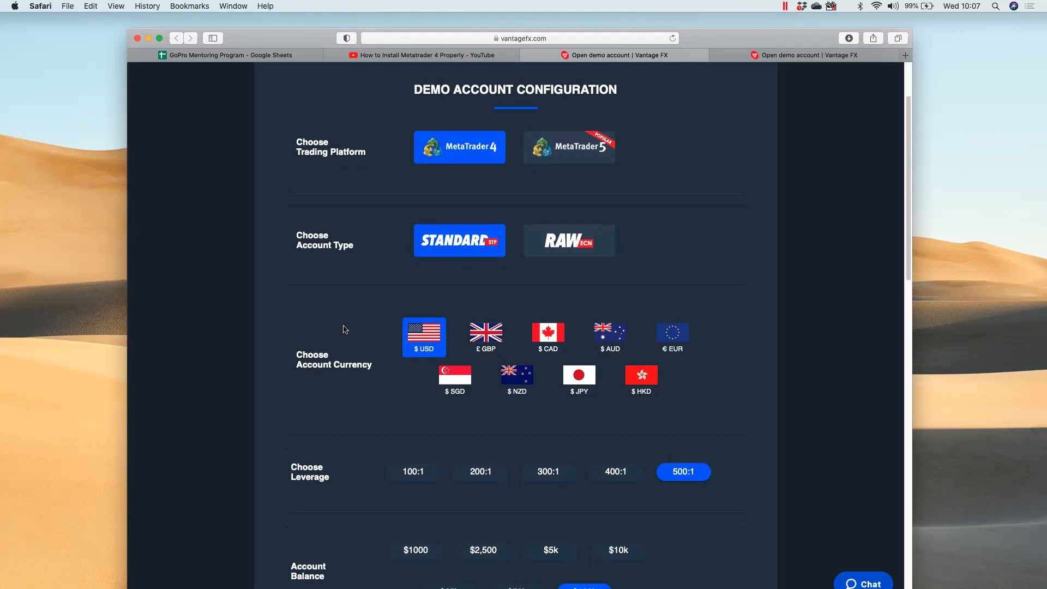
pyautogui.scroll(-3, 345, 329)
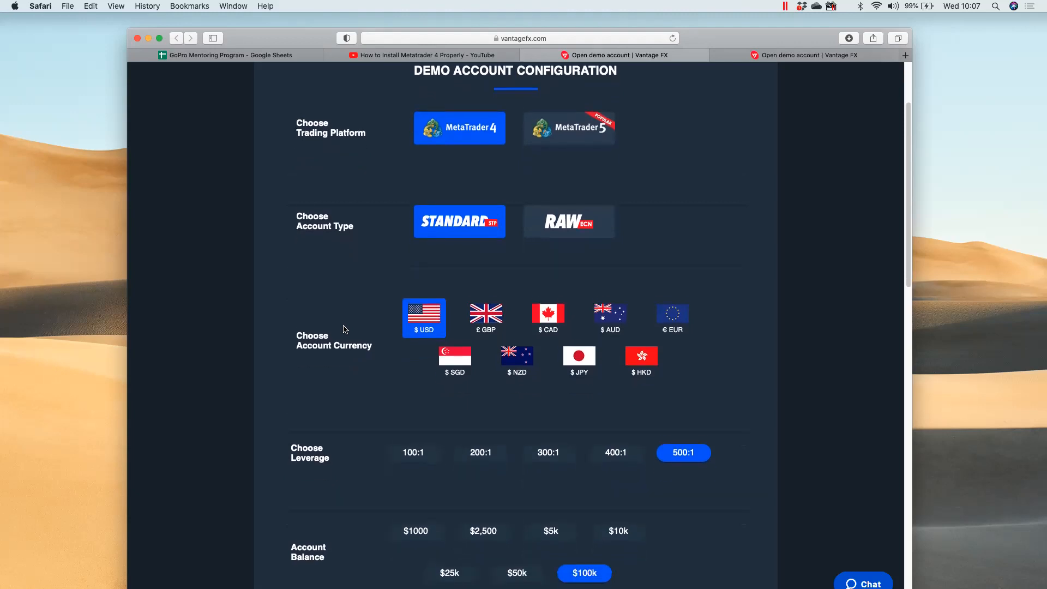
pyautogui.scroll(-2, 344, 329)
pyautogui.scroll(-3, 345, 329)
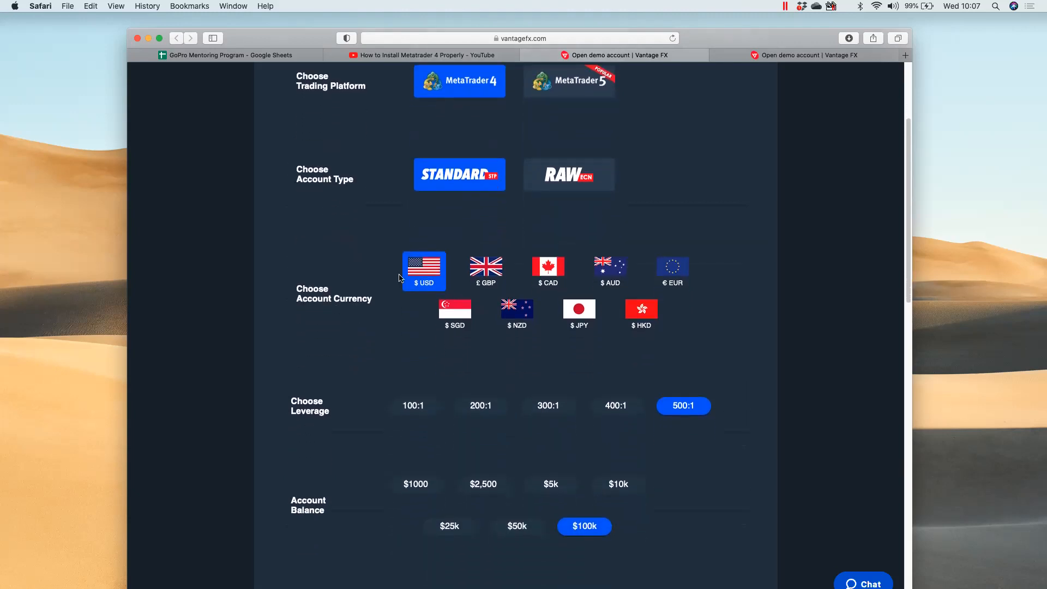
pyautogui.scroll(-3, 361, 333)
pyautogui.scroll(-4, 360, 331)
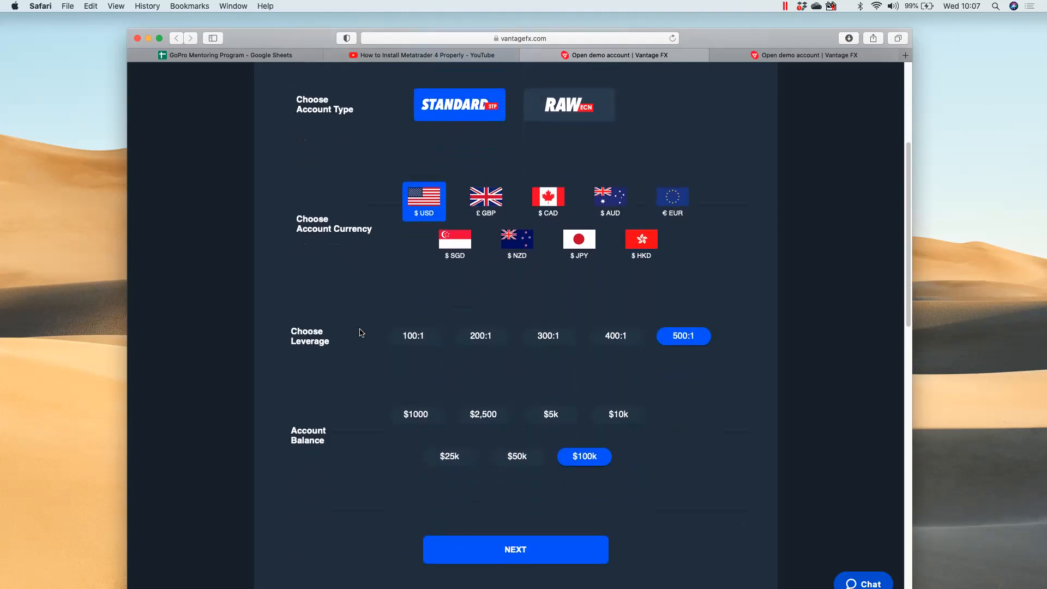
pyautogui.scroll(-3, 370, 272)
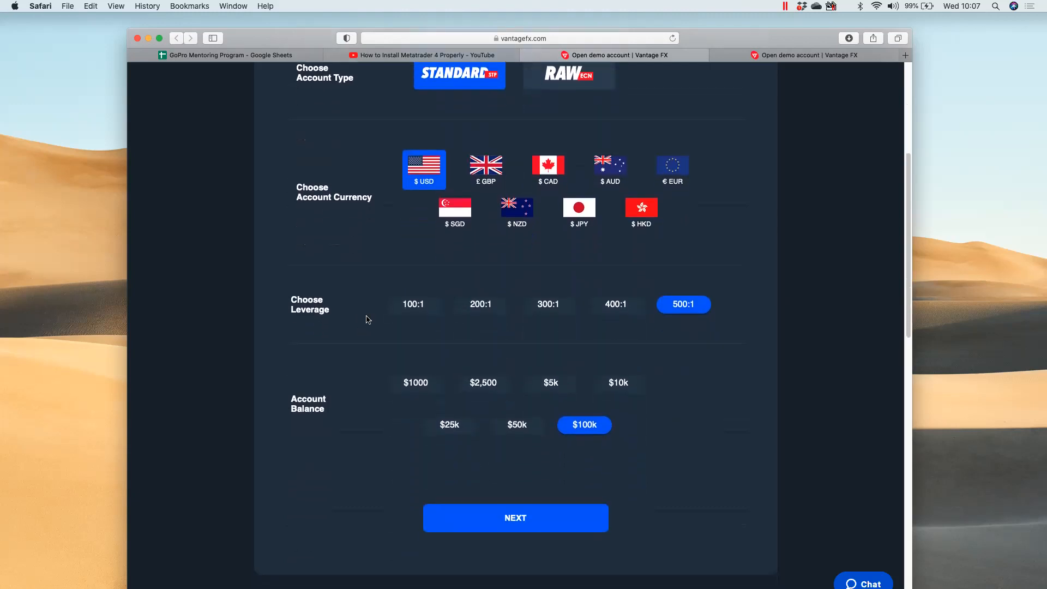
# Set leverage to 100:1 and, after trying $5k and $10k, keep the $100k balance
pyautogui.click(424, 306)
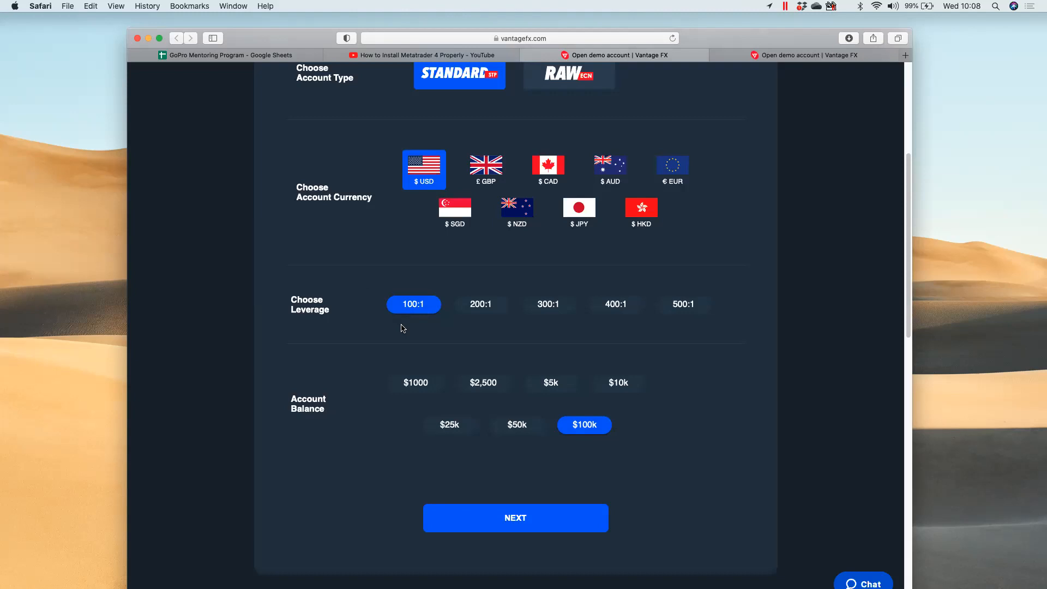
pyautogui.scroll(-2, 394, 349)
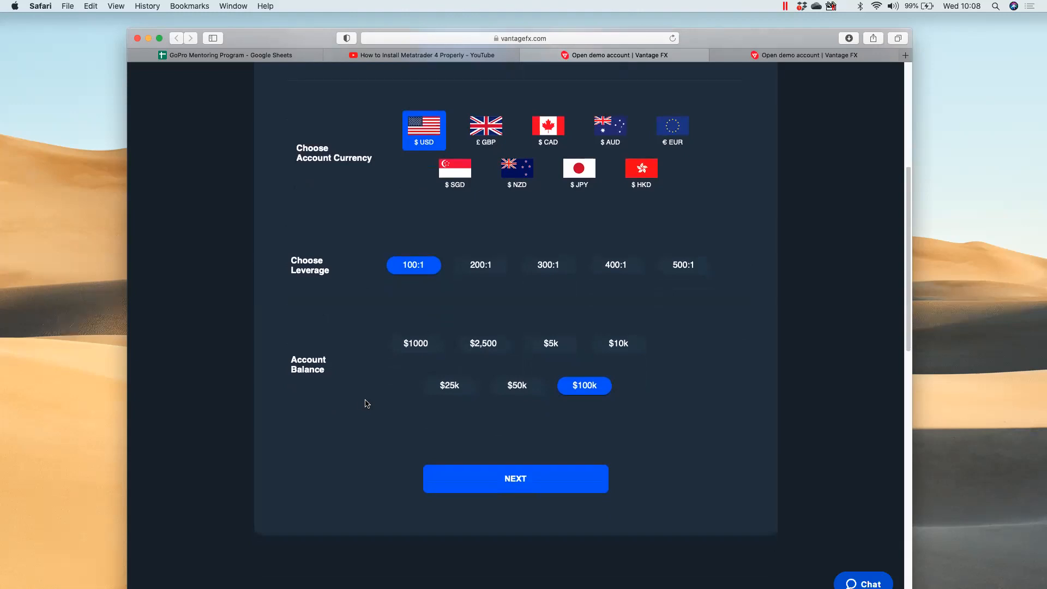
pyautogui.click(551, 344)
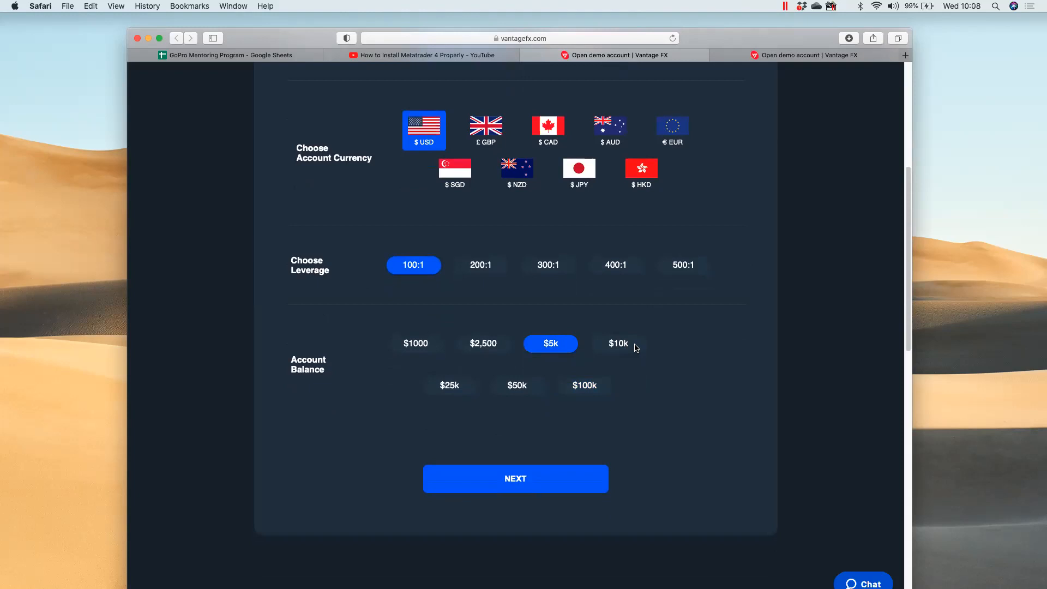
pyautogui.click(636, 349)
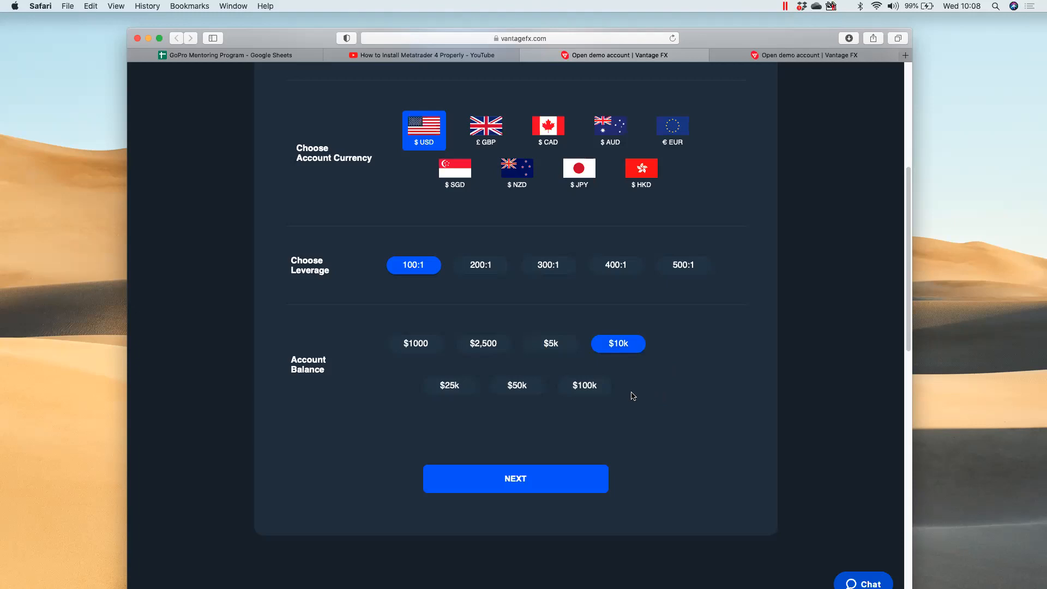
pyautogui.click(586, 385)
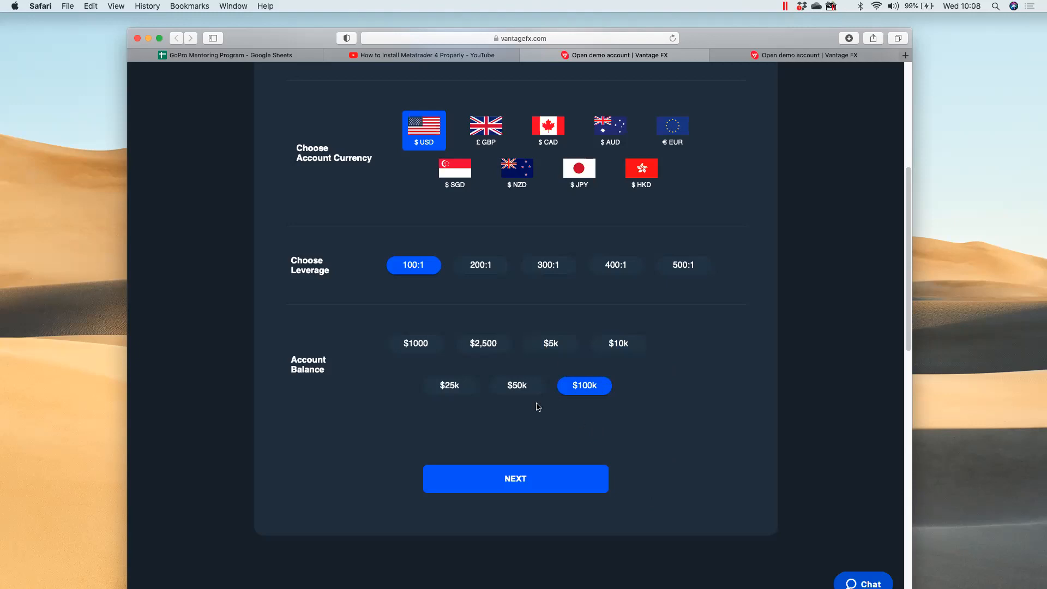
# Submit the demo configuration, return to the Secure Client Portal login tab, then switch to Mail
pyautogui.click(518, 483)
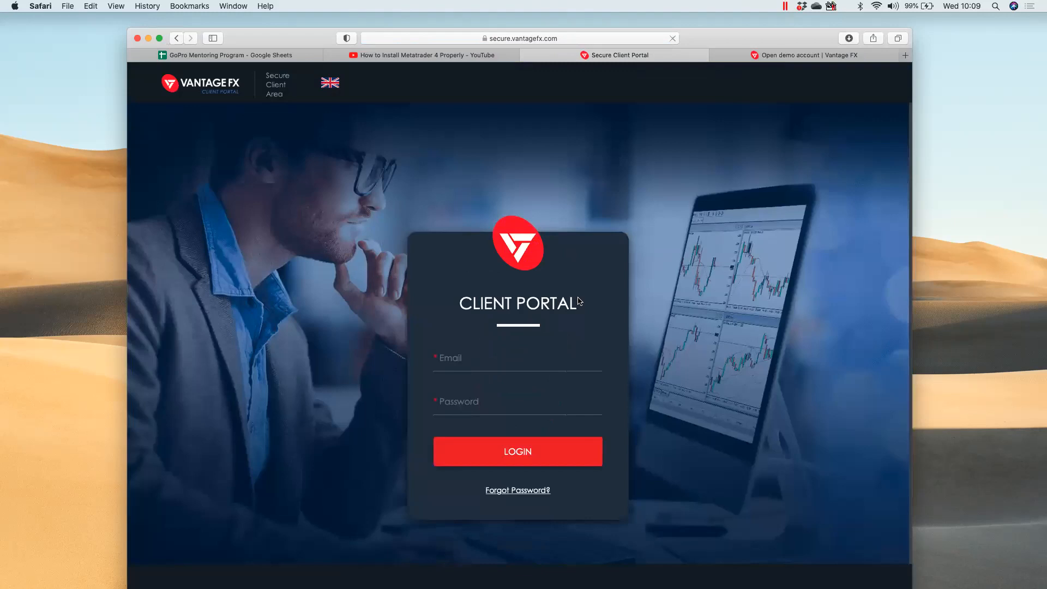
pyautogui.click(773, 56)
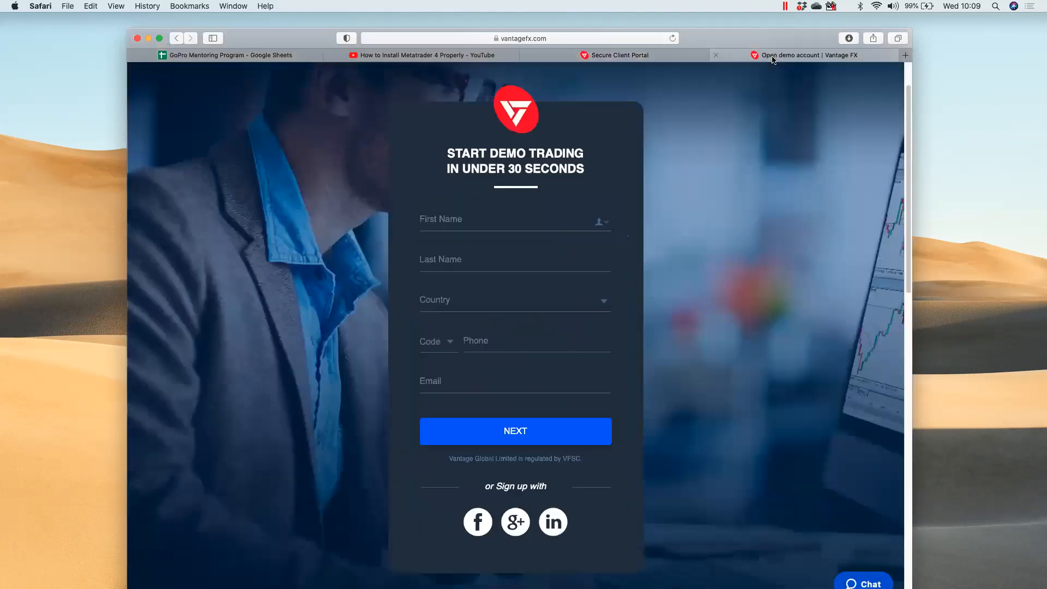
pyautogui.click(459, 57)
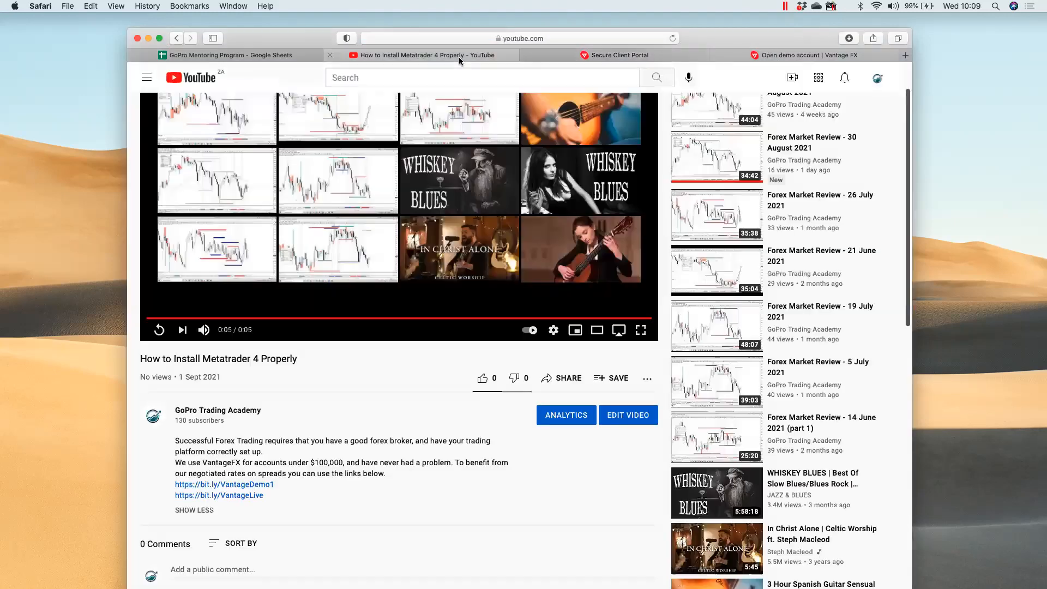
pyautogui.click(610, 56)
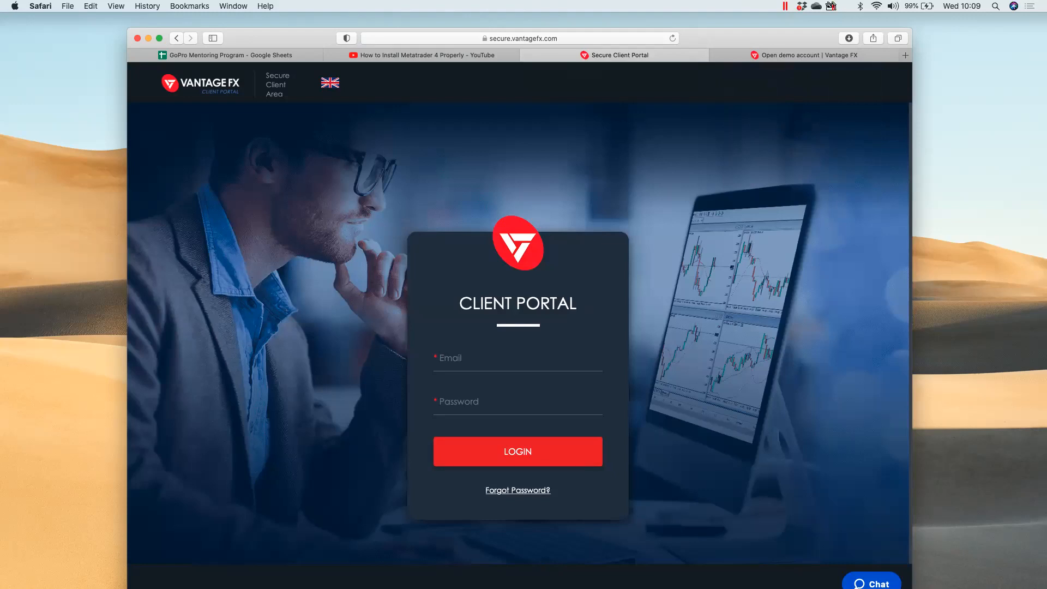
pyautogui.press('super+Tab')
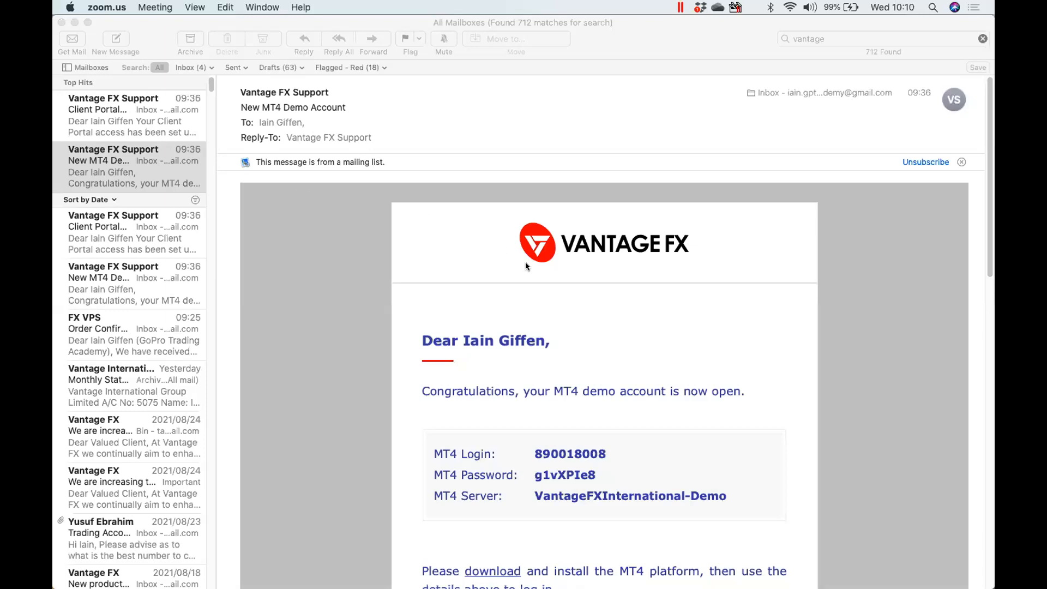
# Open the New MT4 Demo Account email and read its login, password and server details
pyautogui.click(155, 161)
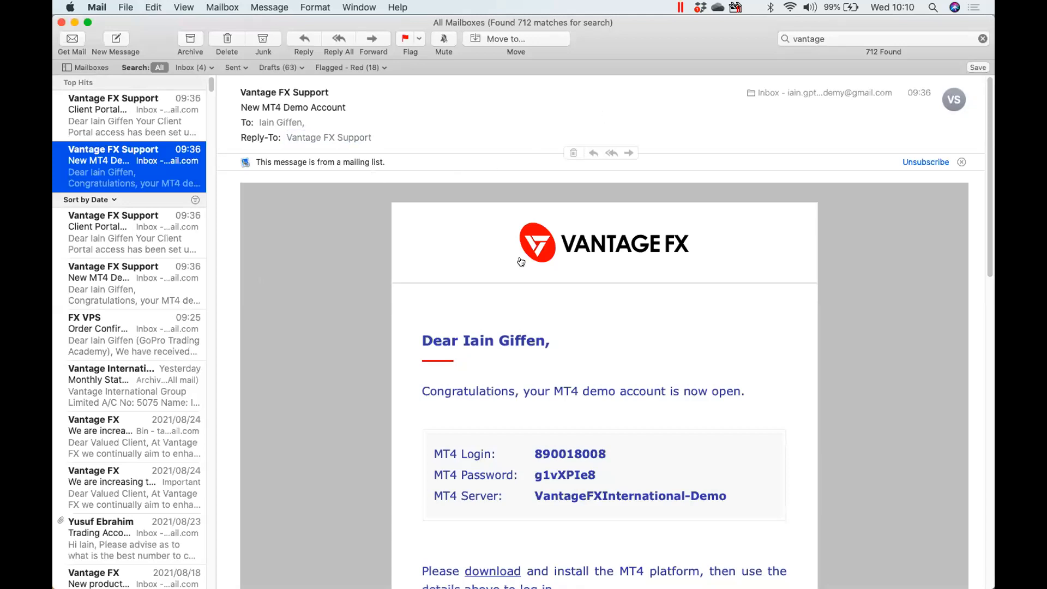
pyautogui.scroll(-3, 351, 368)
pyautogui.scroll(-10, 351, 368)
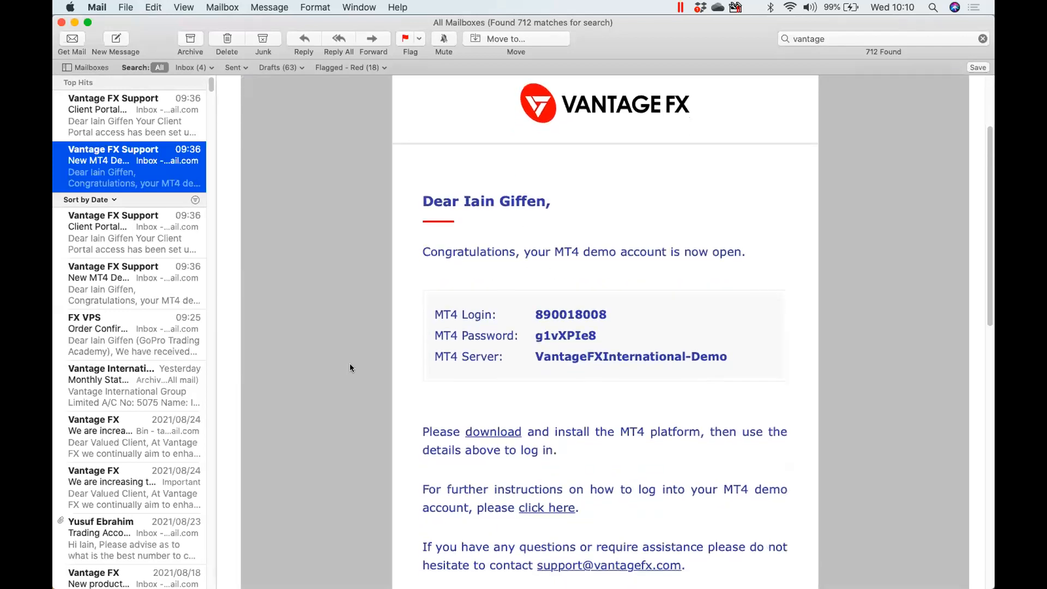
pyautogui.scroll(-1, 351, 368)
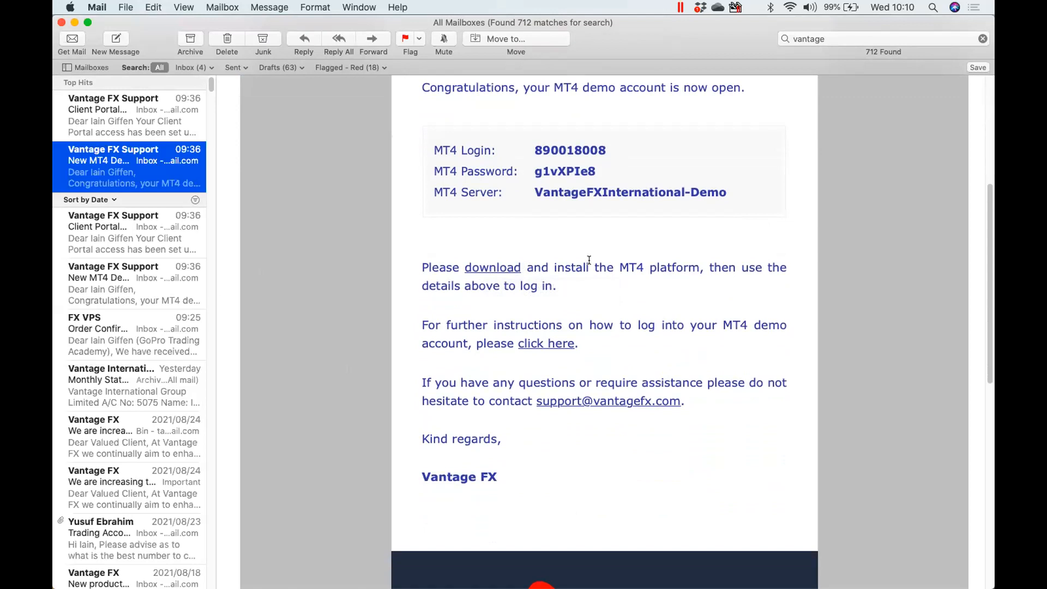
pyautogui.scroll(-1, 589, 260)
pyautogui.scroll(2, 589, 260)
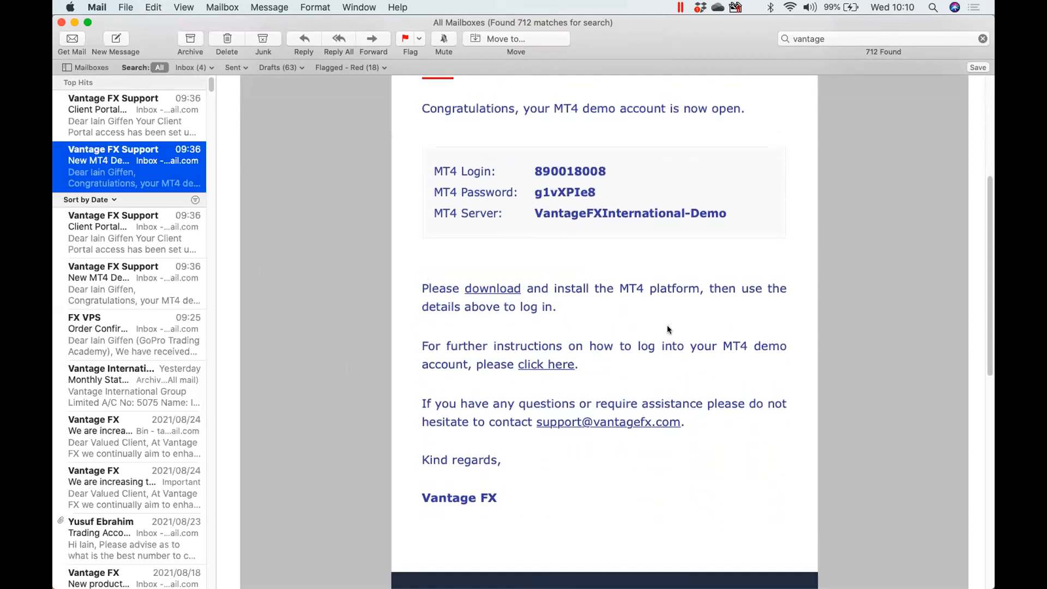
pyautogui.scroll(2, 669, 329)
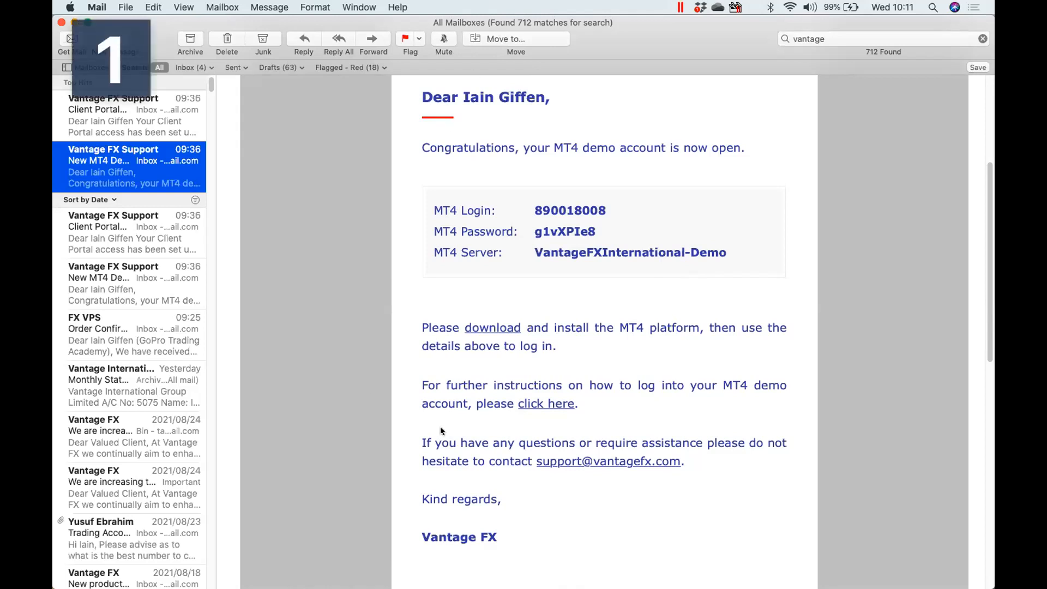
pyautogui.press('super+Tab')
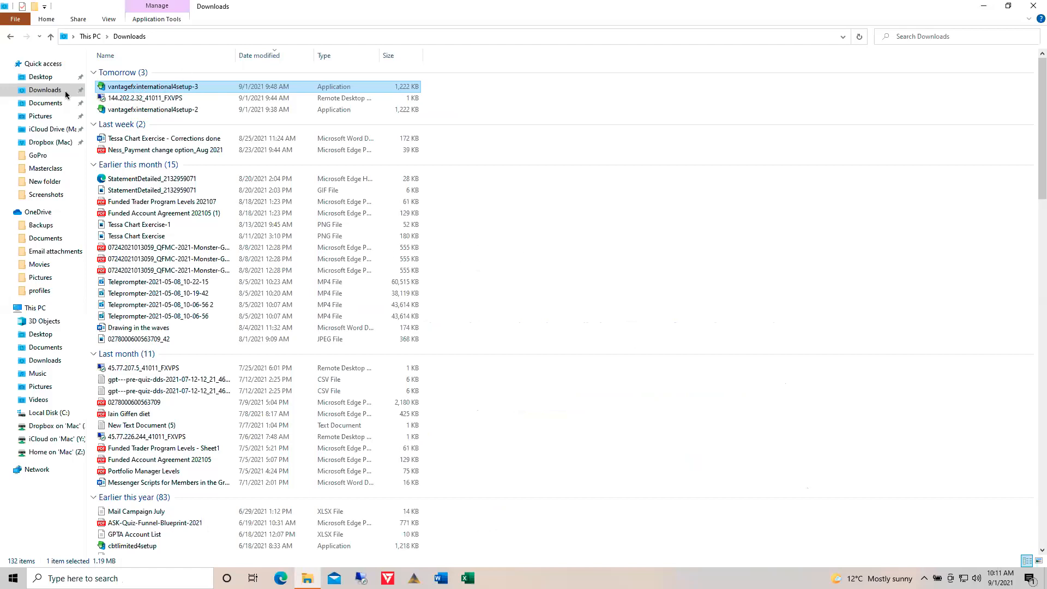
# Run the vantagefxinternational4setup-3 installer from Downloads, cancelling an accidental rename first
pyautogui.click(136, 87)
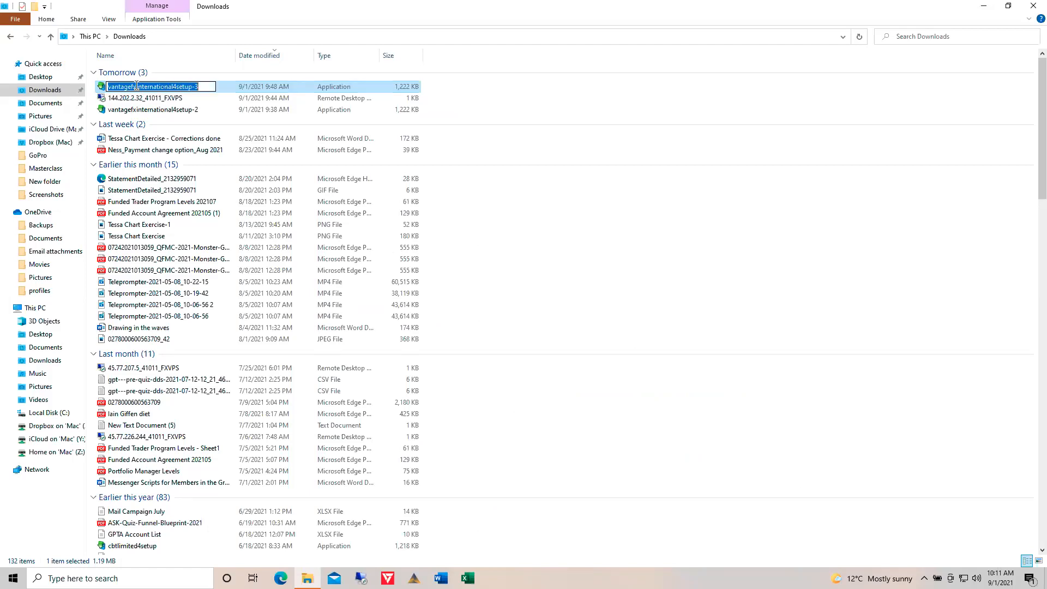
pyautogui.click(542, 116)
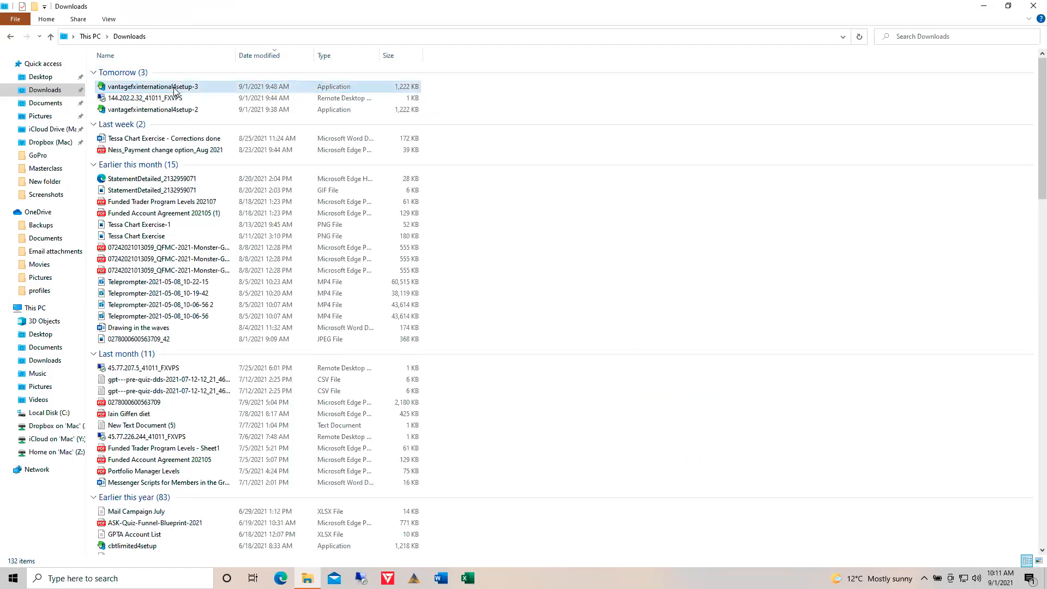
pyautogui.click(114, 87)
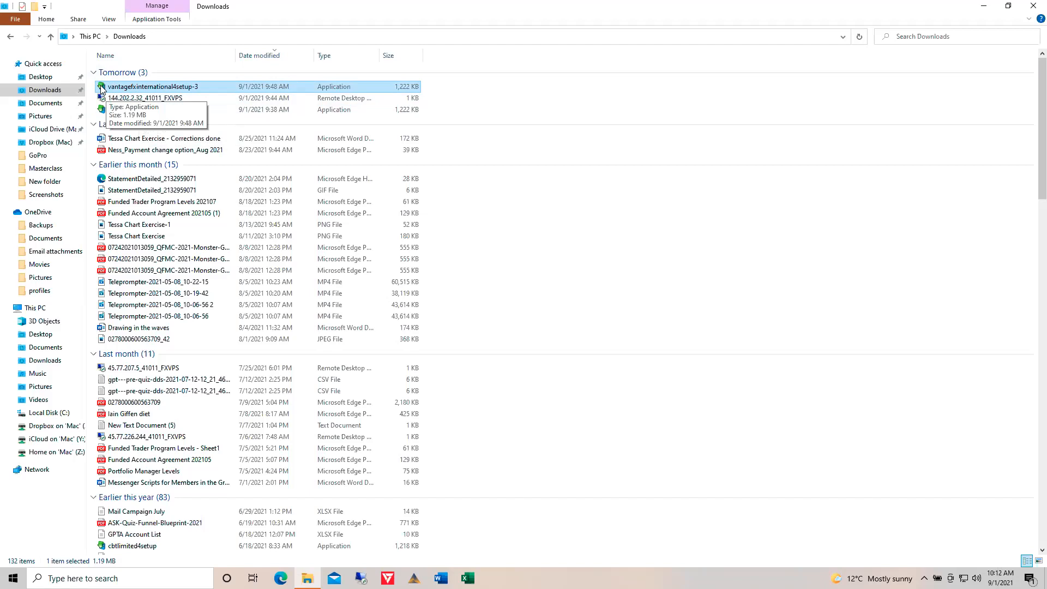
pyautogui.doubleClick(100, 89)
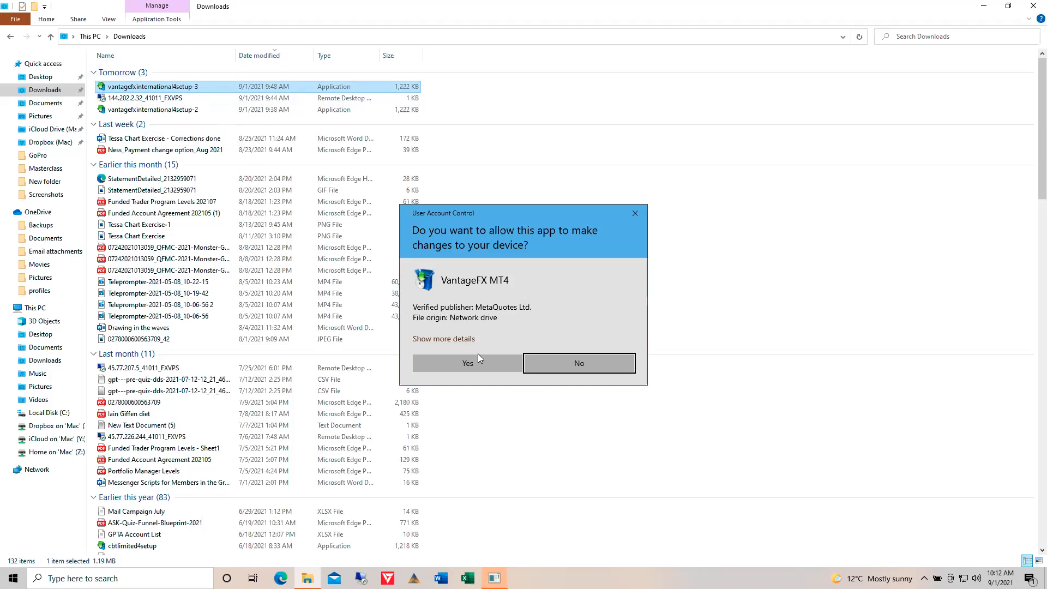
# Approve the UAC prompt, accept the licence, and close the finished default VantageFX MT4 installation
pyautogui.click(479, 362)
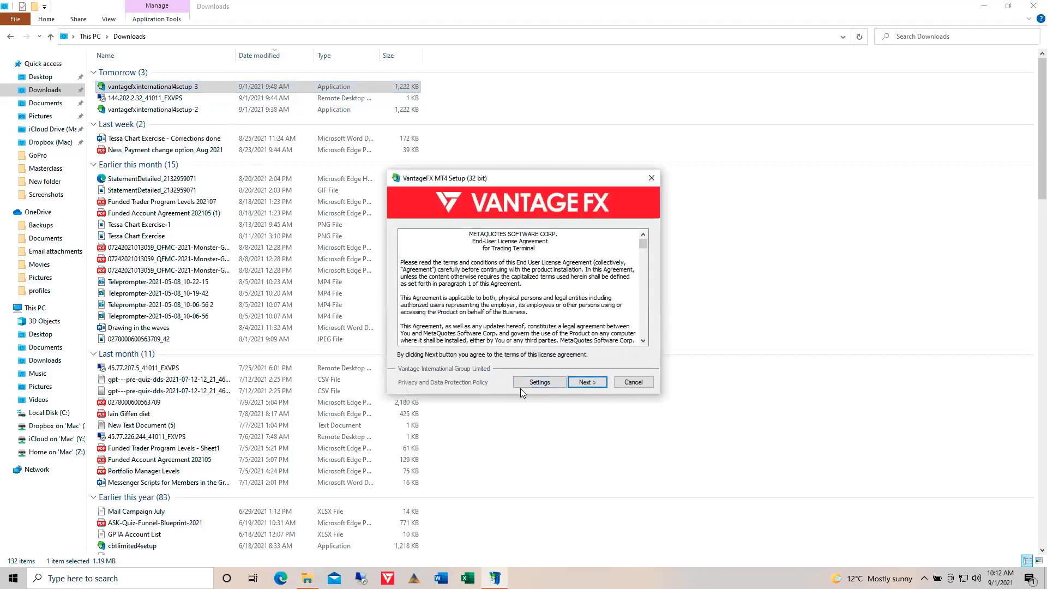
pyautogui.click(584, 384)
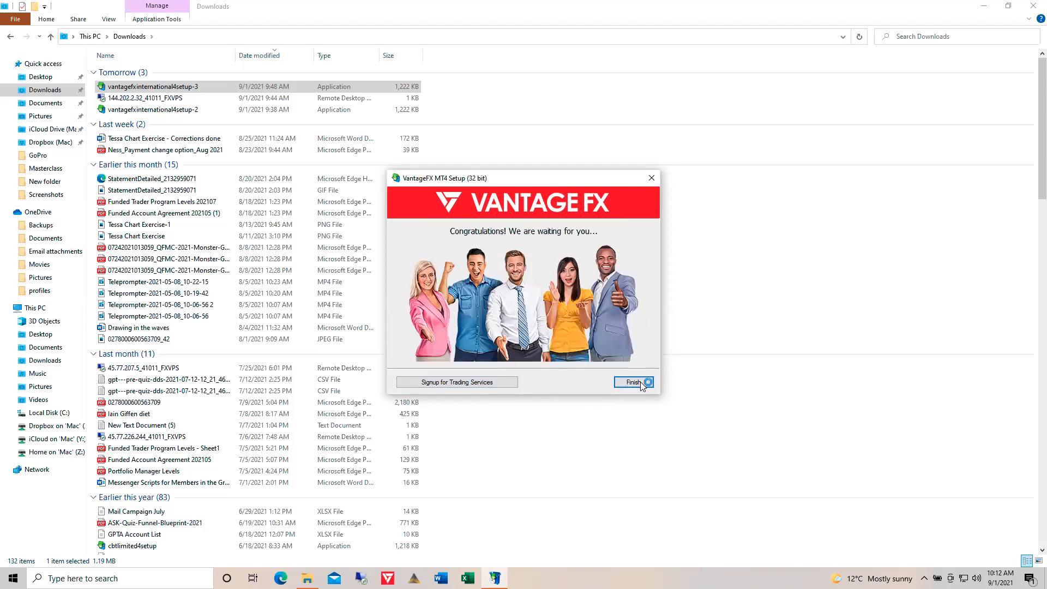
pyautogui.click(641, 384)
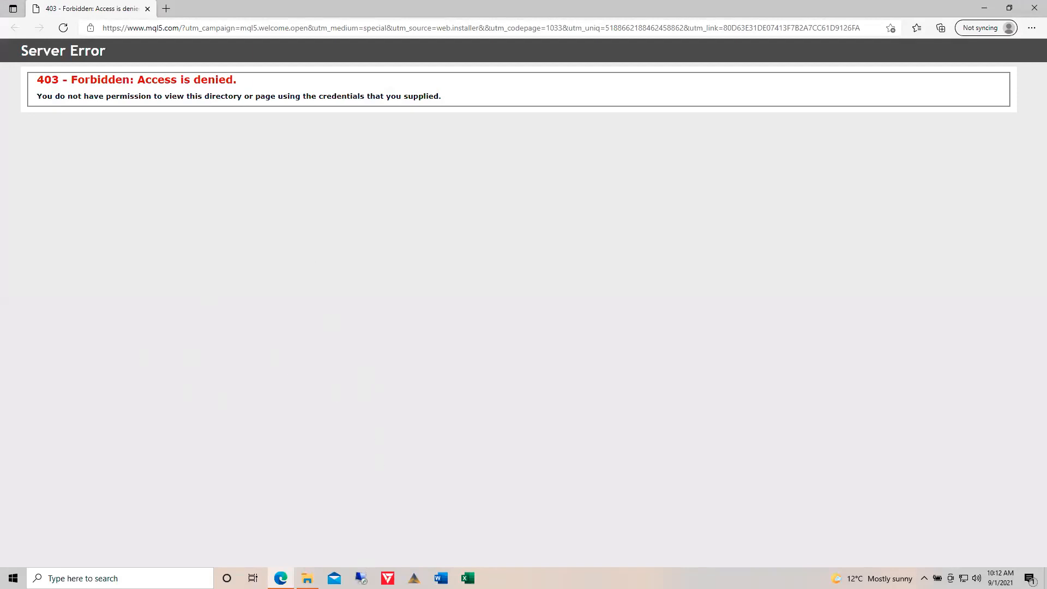
# Leave Edge's 403 Forbidden mql5.com page and return to the Downloads folder in File Explorer
pyautogui.click(307, 578)
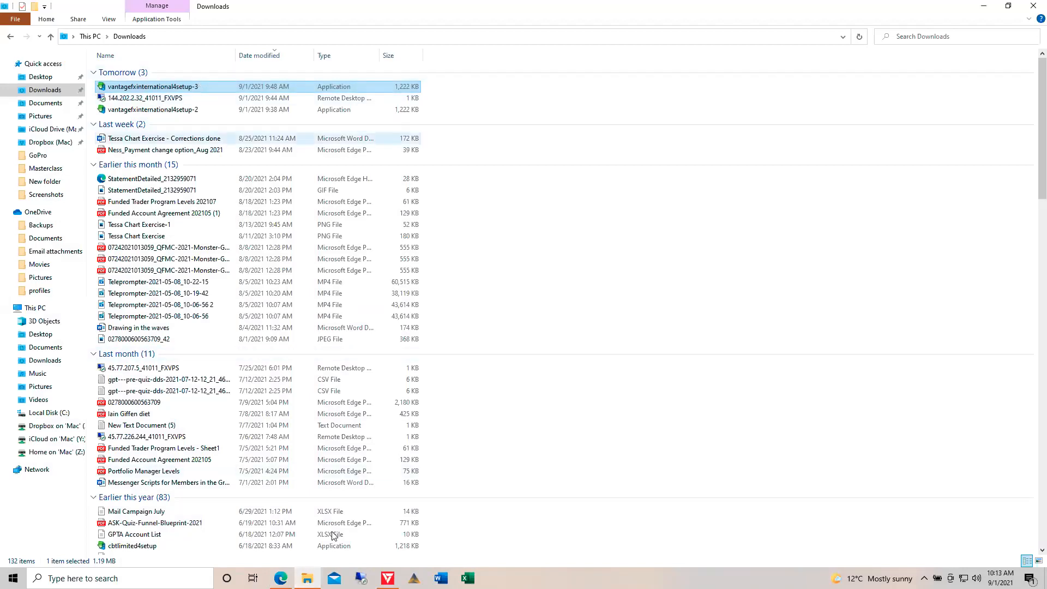
# Rerun the installer, setting the path to VantageFX MT4_2 and the program group to VantageFX MT4 2
pyautogui.doubleClick(146, 88)
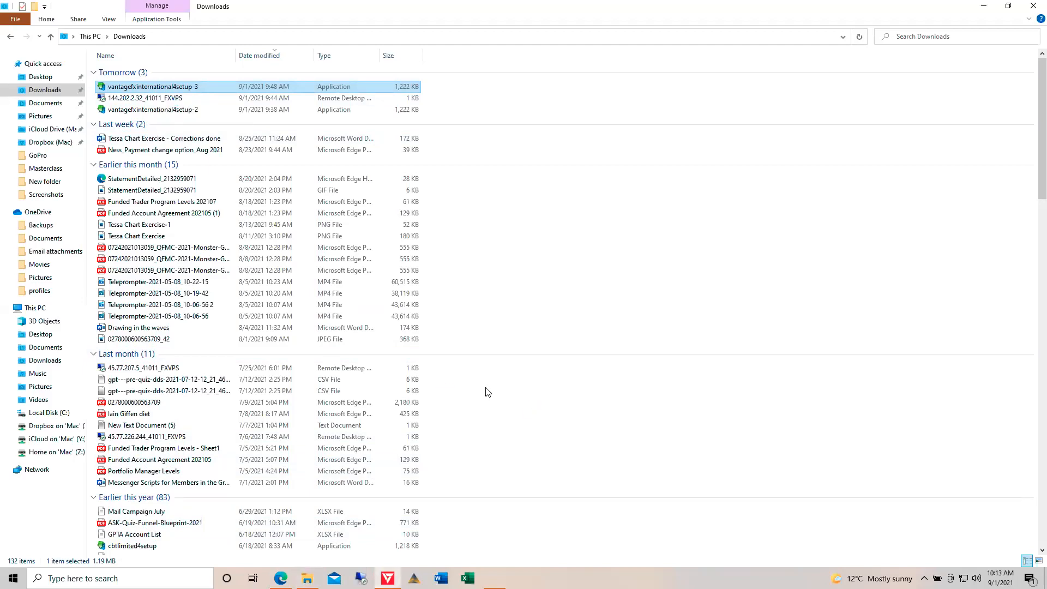
pyautogui.click(495, 363)
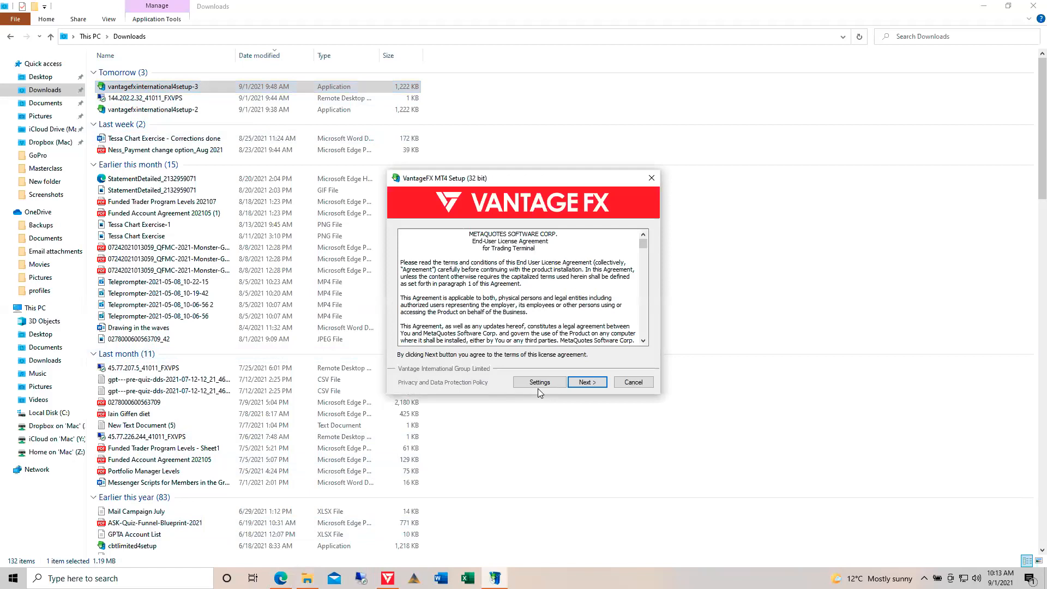
pyautogui.click(582, 383)
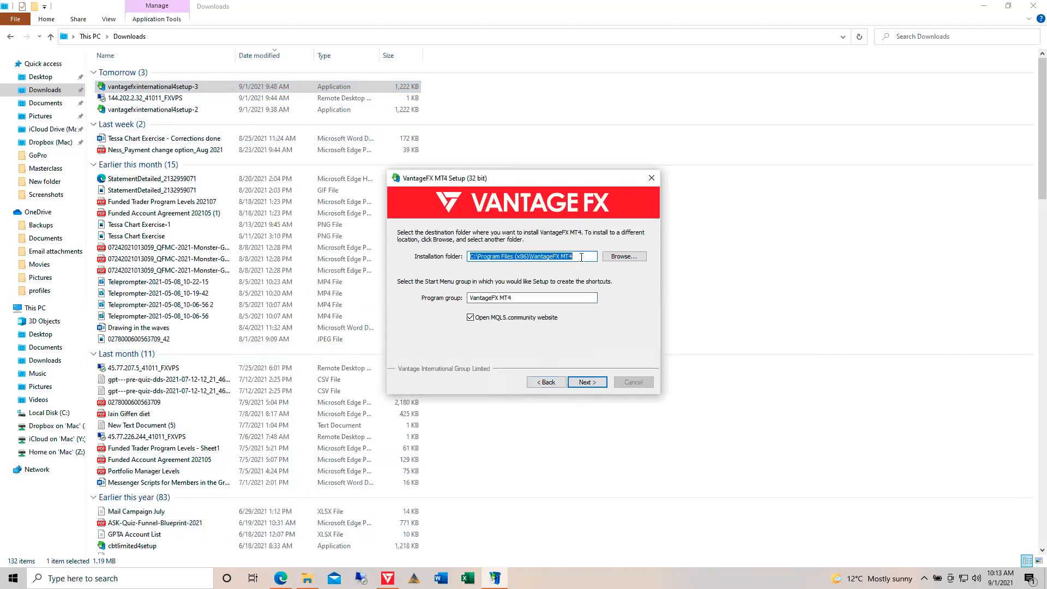
pyautogui.click(582, 257)
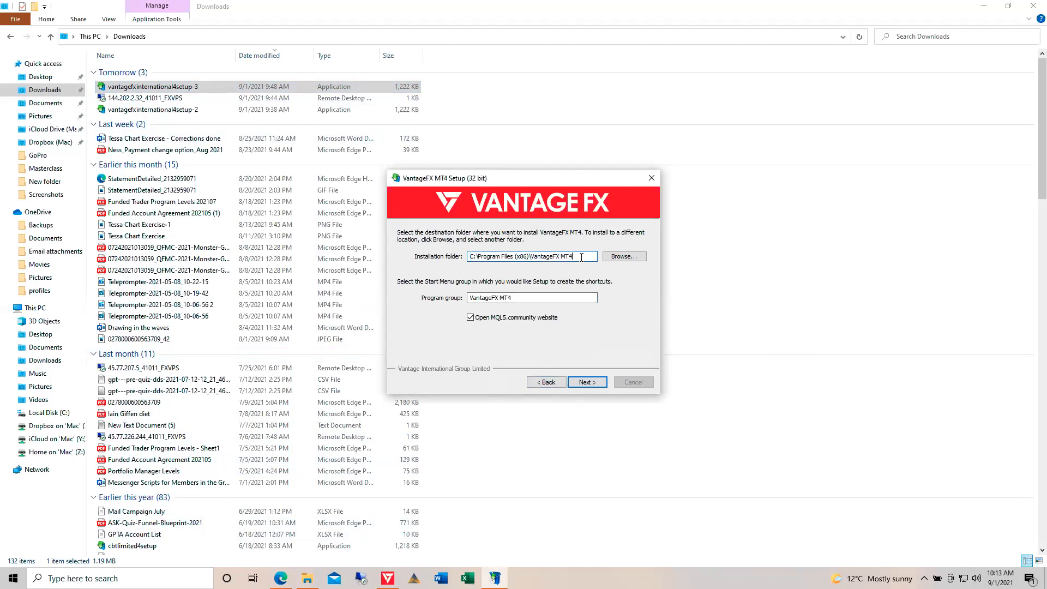
pyautogui.write('_2')
pyautogui.click(524, 299)
pyautogui.write('2')
# Install the second copy into the new folder and close the finished setup
pyautogui.click(536, 383)
pyautogui.click(546, 382)
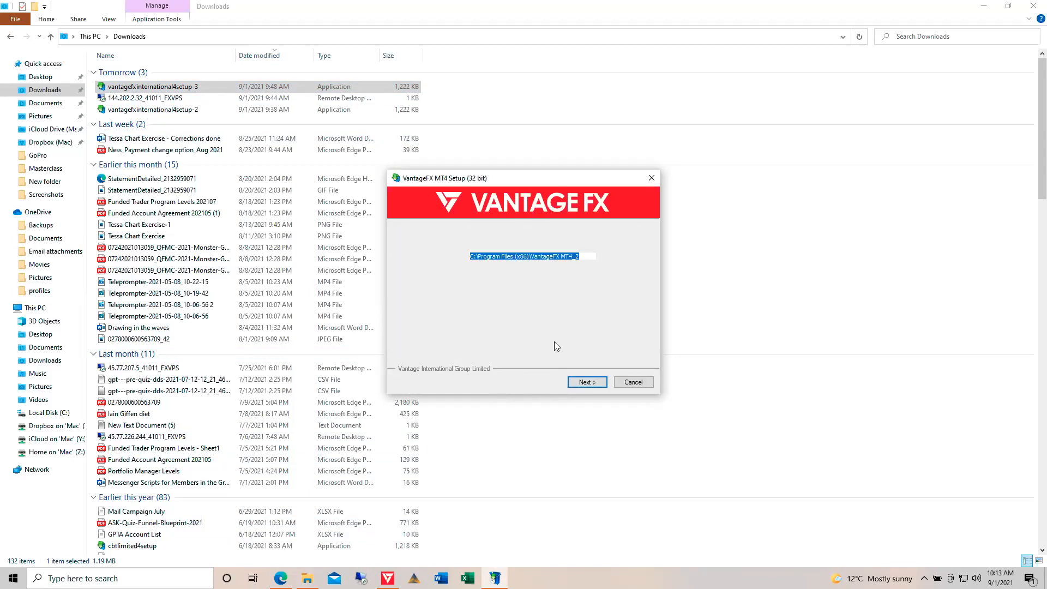
pyautogui.click(597, 384)
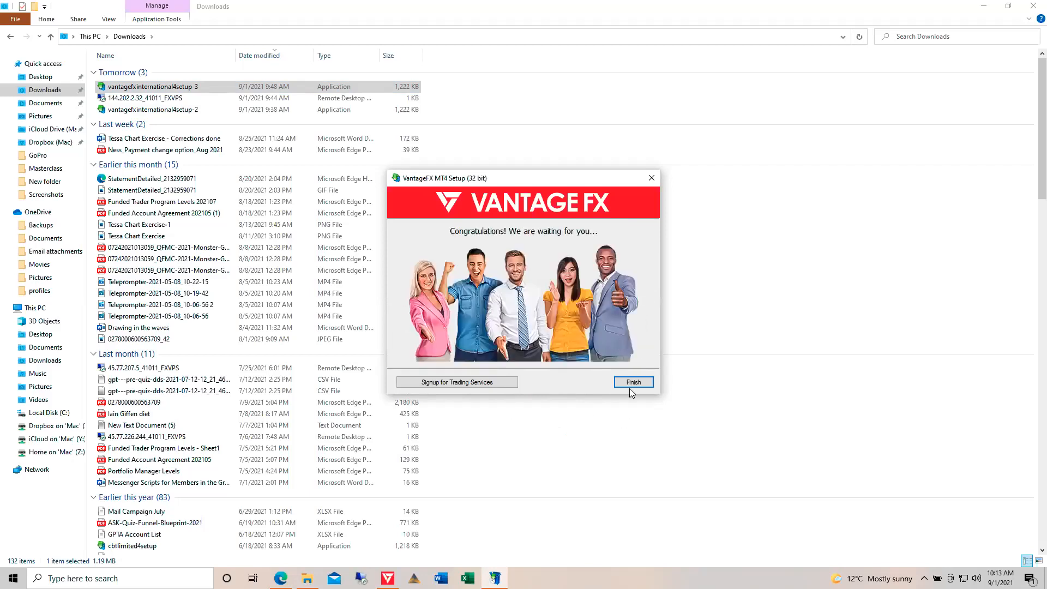
pyautogui.click(632, 383)
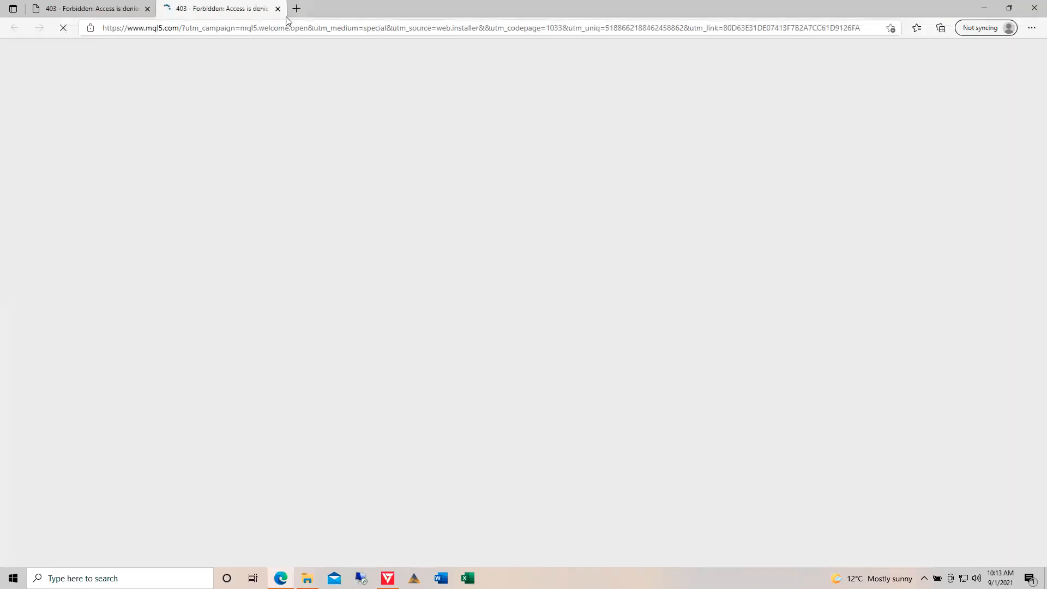
# Close both MQL5 403 Forbidden tabs to shut Edge, then clear the selection in Downloads
pyautogui.click(148, 8)
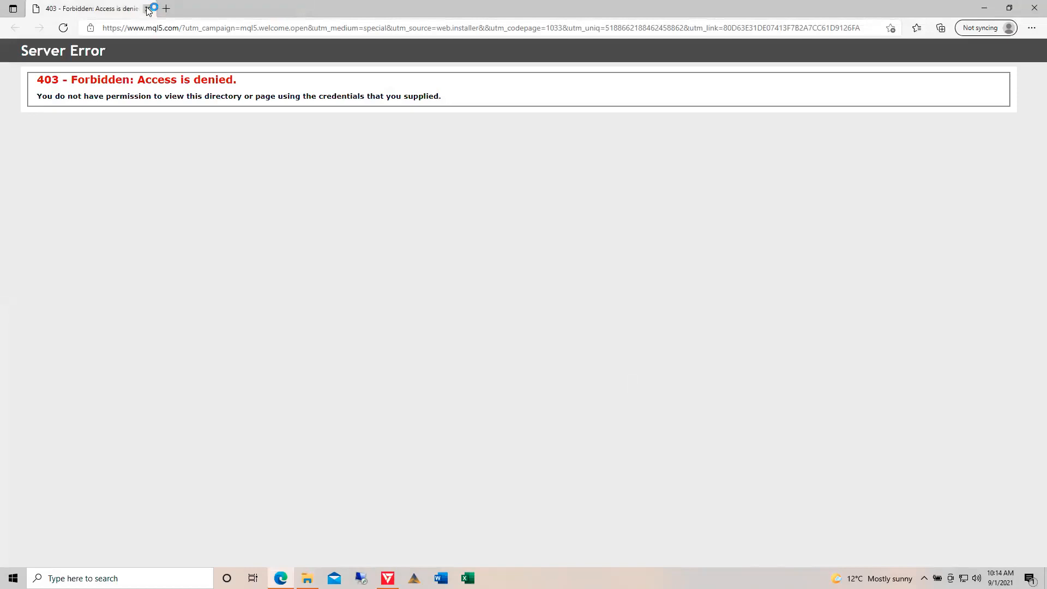
pyautogui.click(148, 9)
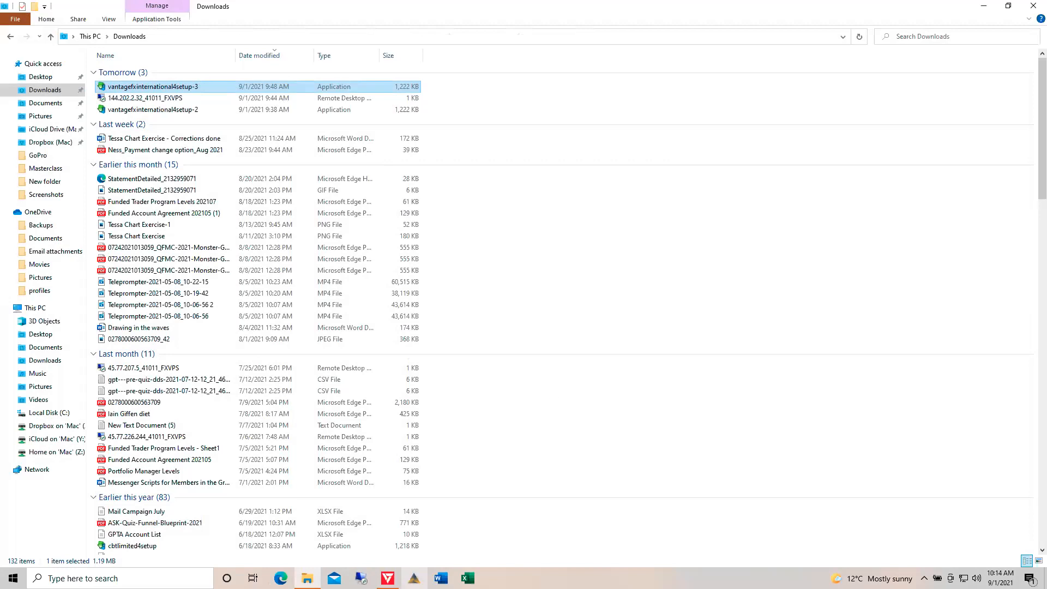
pyautogui.click(502, 478)
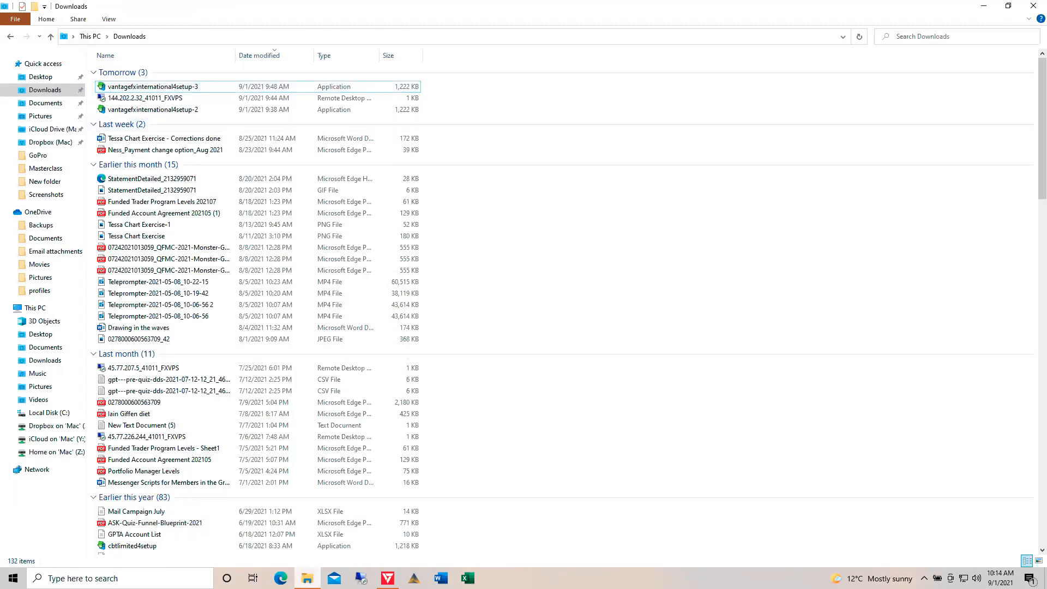
# Toggle the existing MetaTrader window from the taskbar, showing and hiding it twice
pyautogui.click(388, 578)
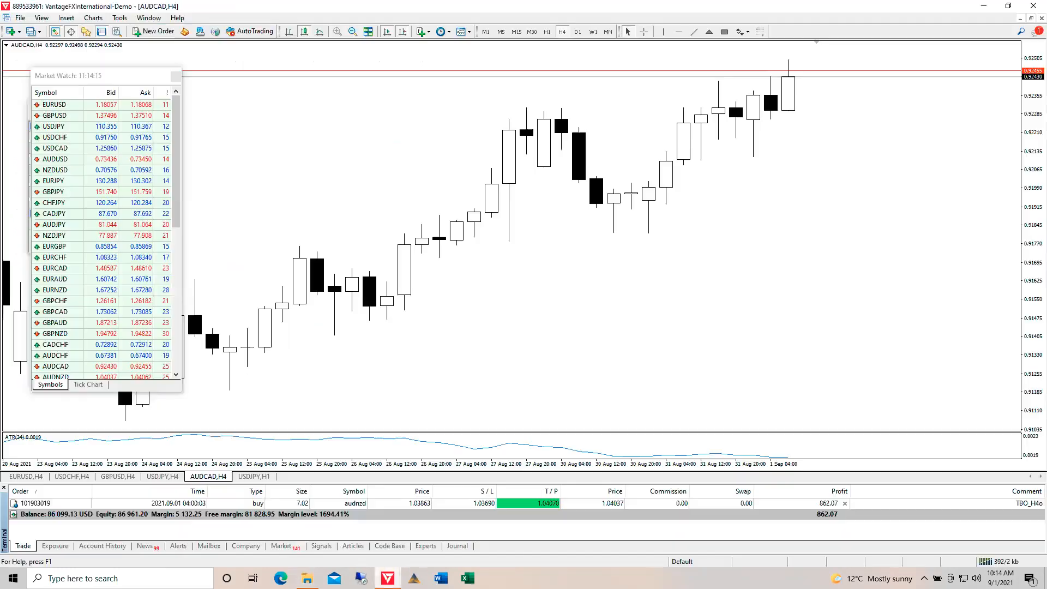
pyautogui.click(388, 578)
pyautogui.click(387, 578)
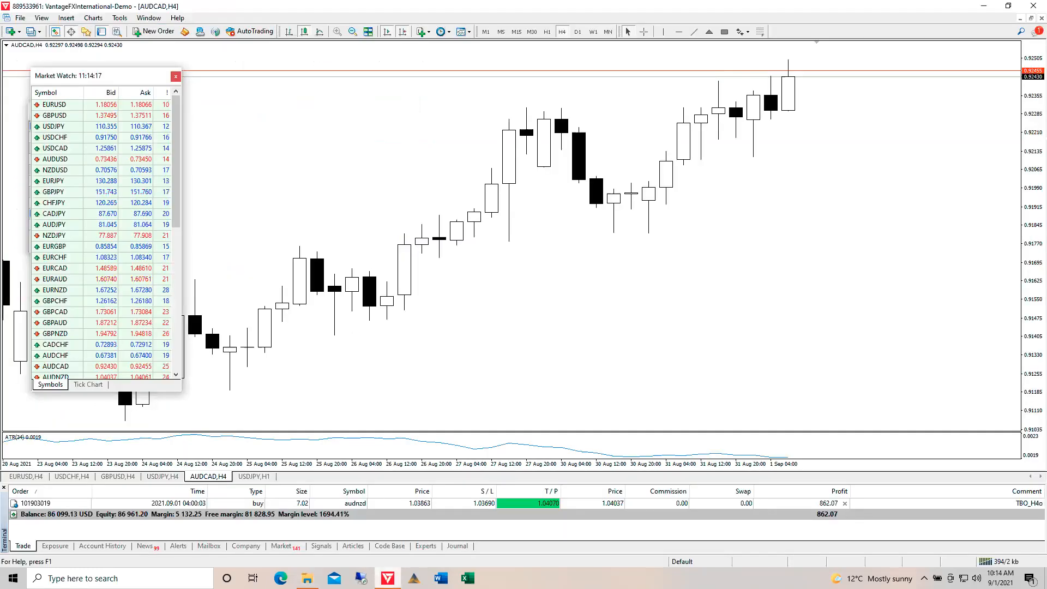
pyautogui.click(388, 578)
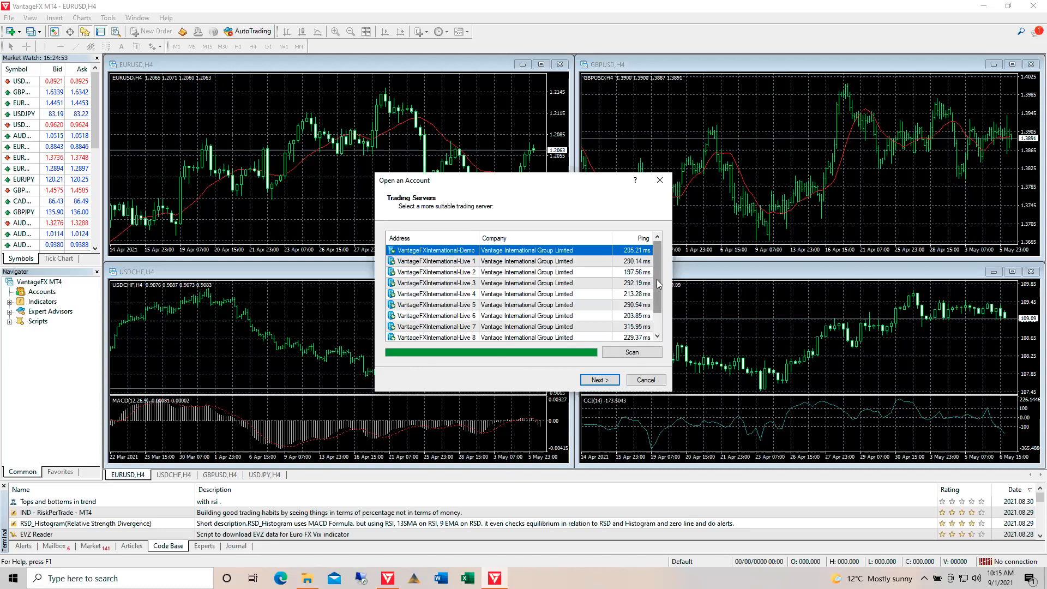
pyautogui.click(598, 381)
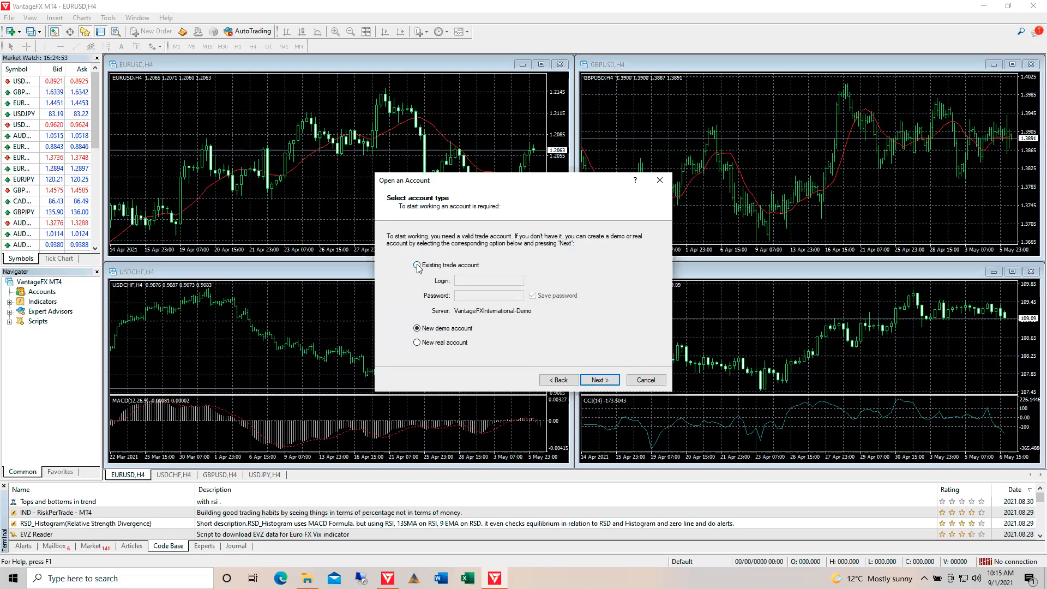
pyautogui.click(417, 265)
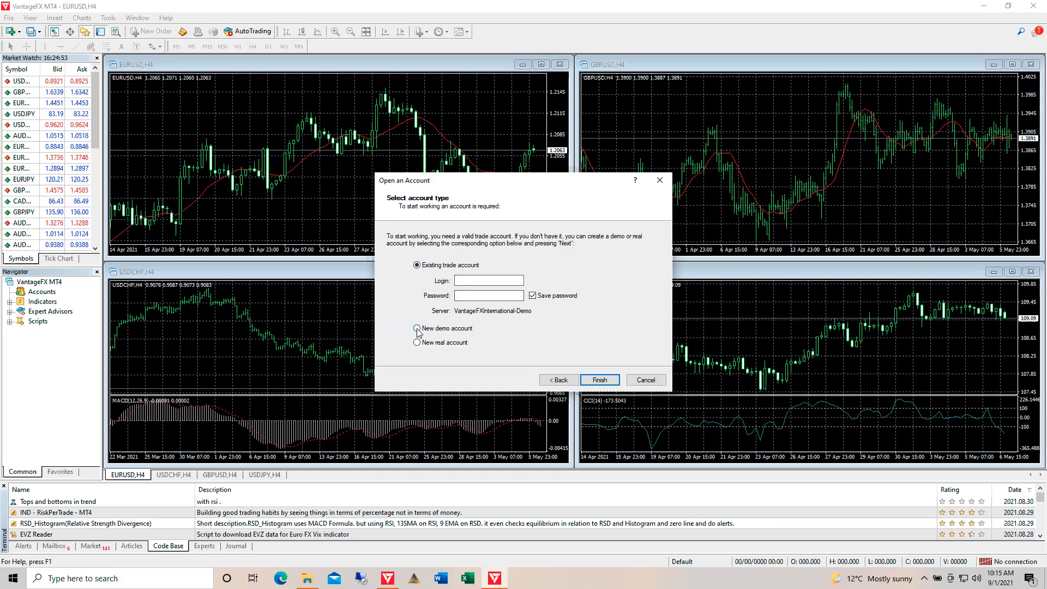
pyautogui.click(466, 283)
pyautogui.click(494, 295)
pyautogui.write('•')
pyautogui.click(592, 381)
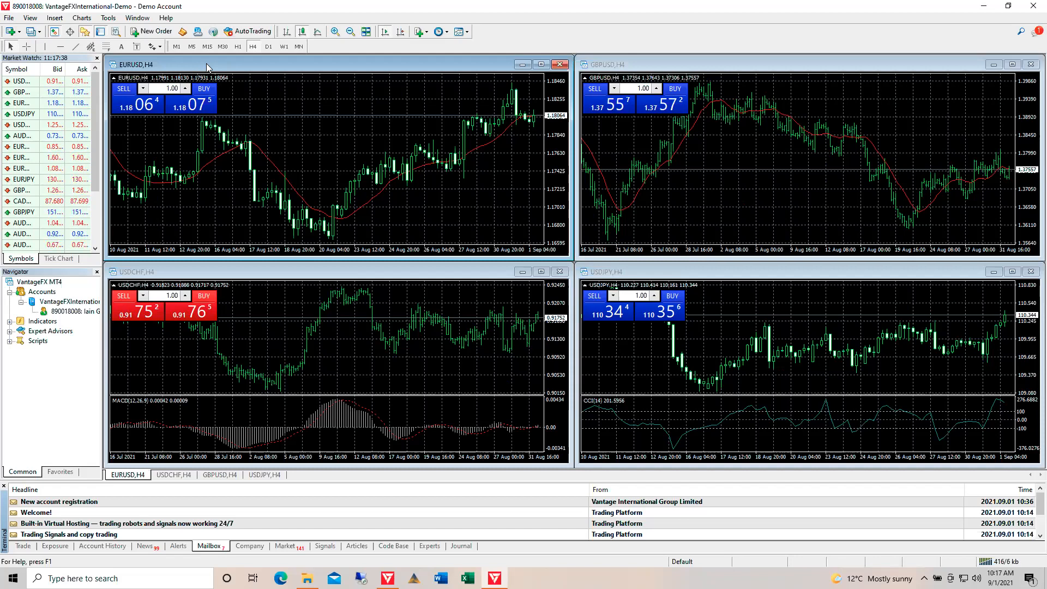
# Open Tools > Options, move the dialog up-left, and enable the DDE server on the Server tab
pyautogui.click(109, 19)
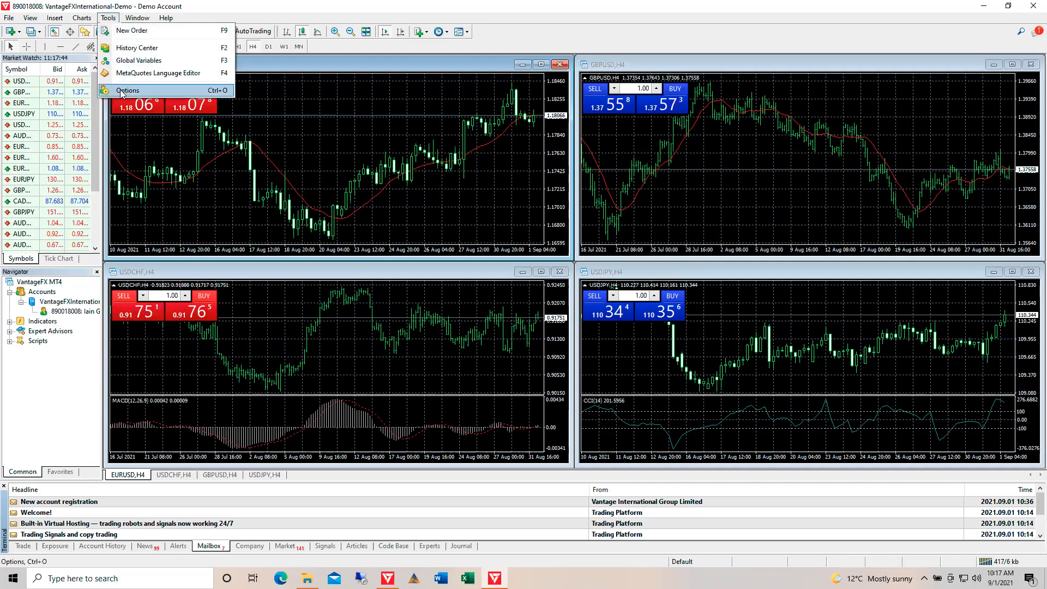
pyautogui.click(121, 91)
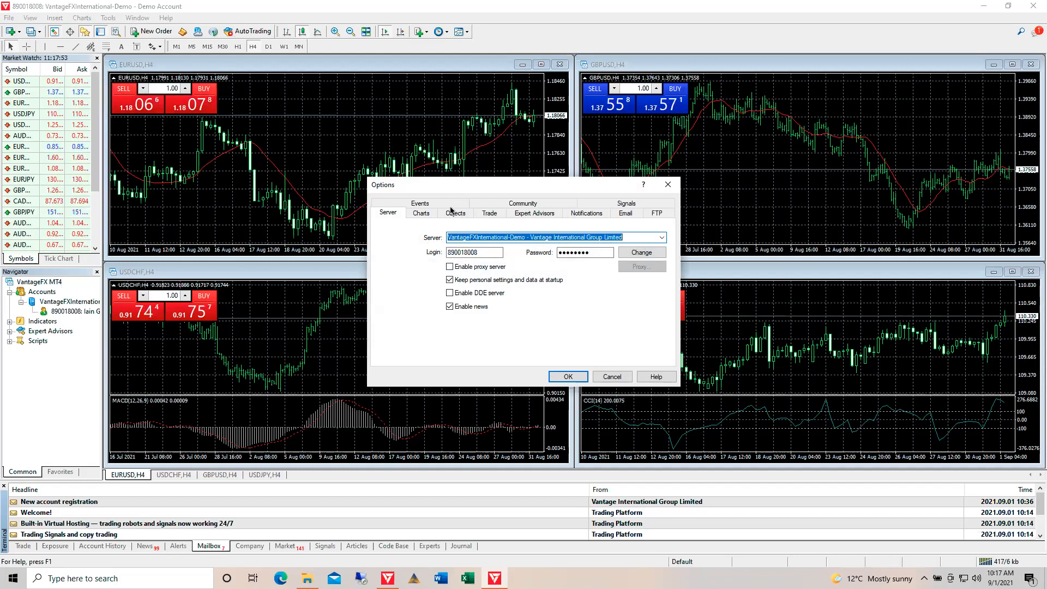
pyautogui.moveTo(495, 184); pyautogui.dragTo(309, 117)
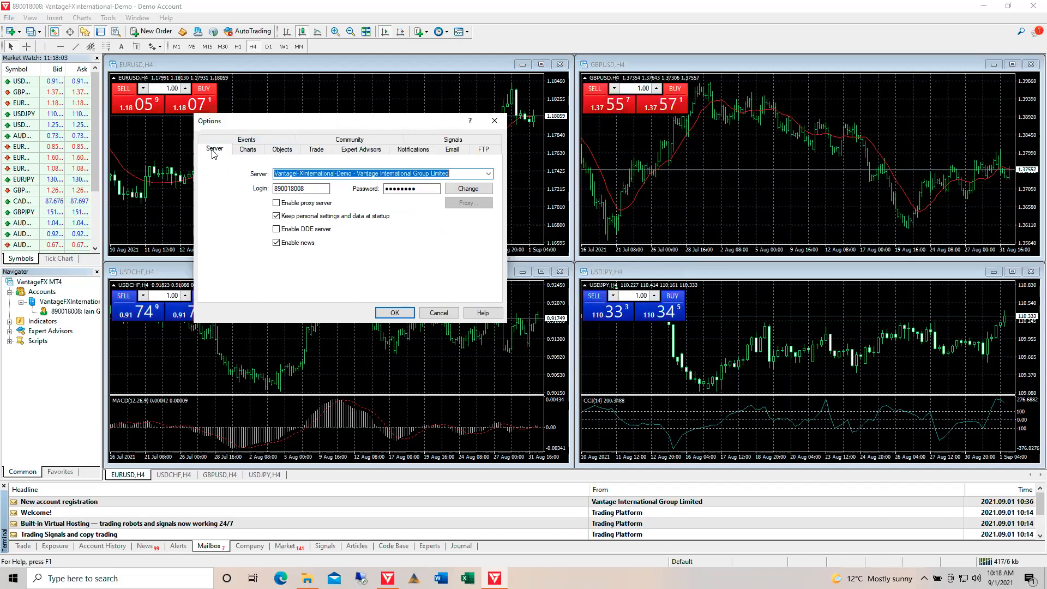
pyautogui.click(277, 230)
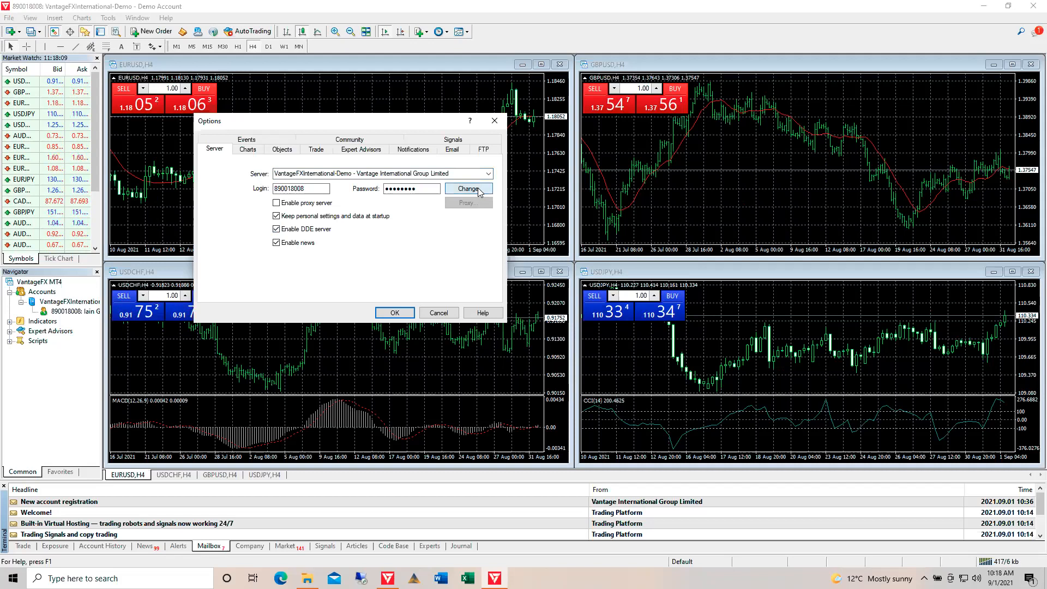
pyautogui.click(406, 189)
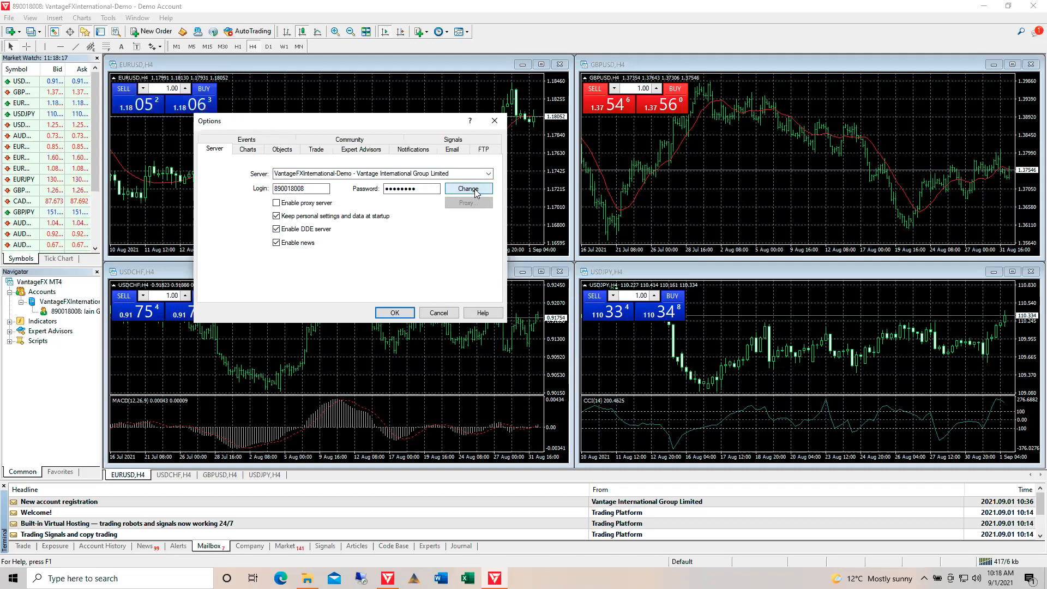
pyautogui.click(476, 192)
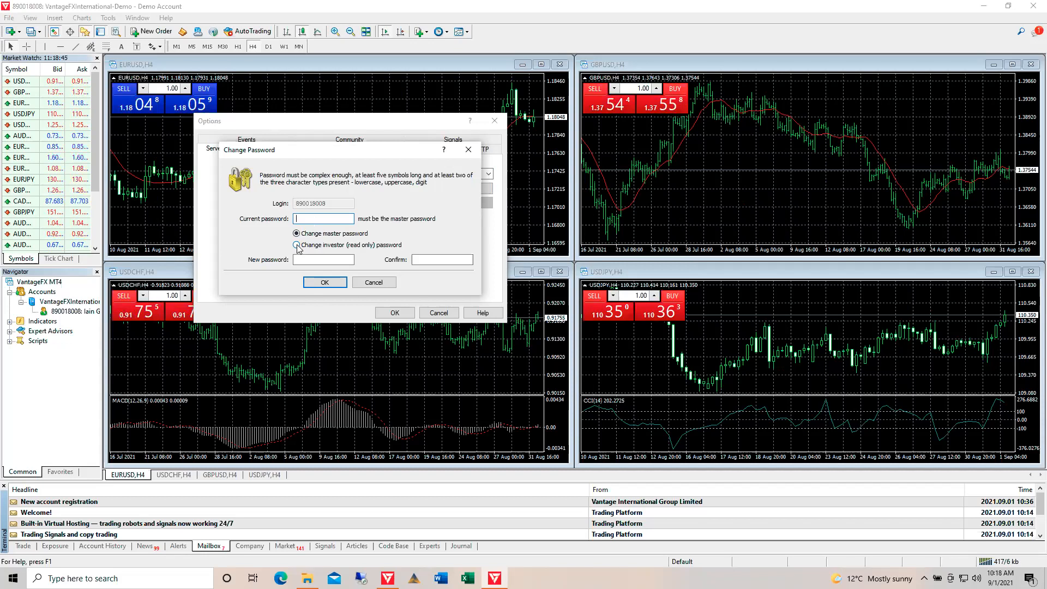
pyautogui.click(384, 283)
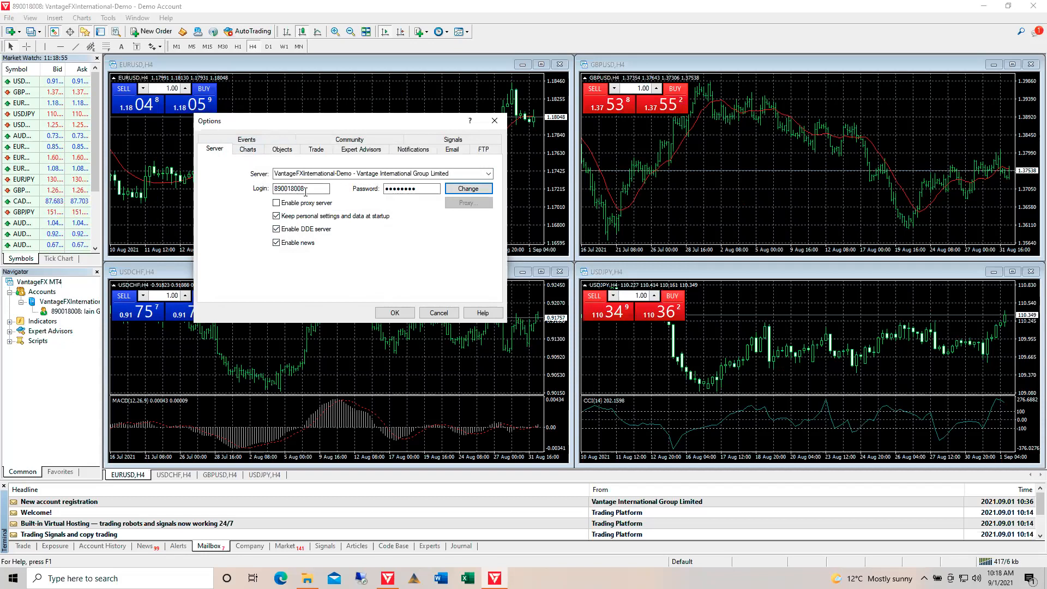
# On the Charts tab, enable 'Use Alt key to drag trade levels' and 'Show ask line'
pyautogui.click(250, 153)
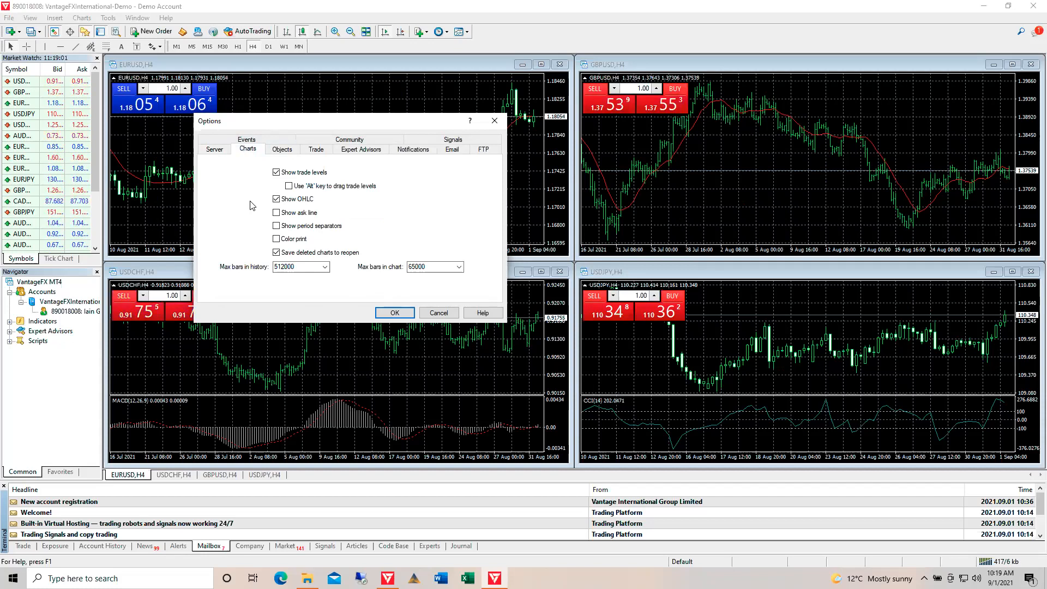
pyautogui.click(288, 187)
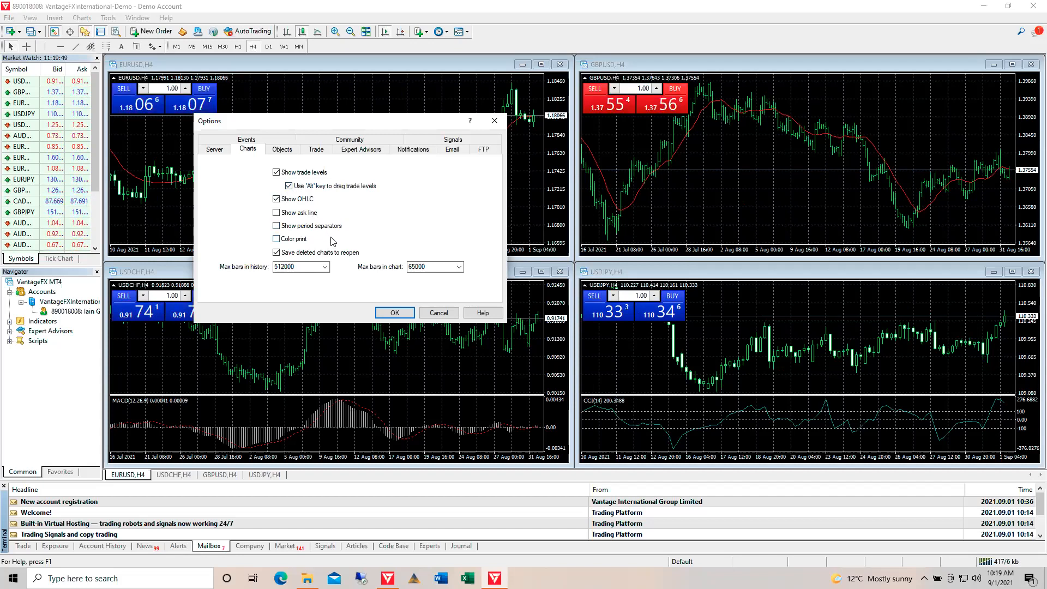
pyautogui.click(276, 213)
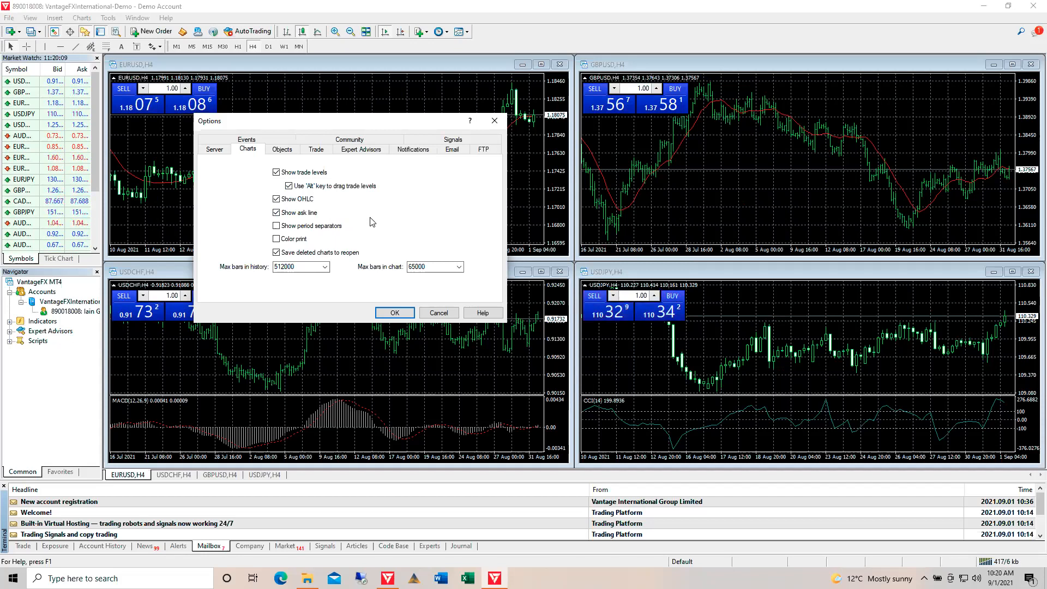
# Set object magnet sensitivity to 5 pixels, enable single-click object selection, then view Trade defaults
pyautogui.click(286, 153)
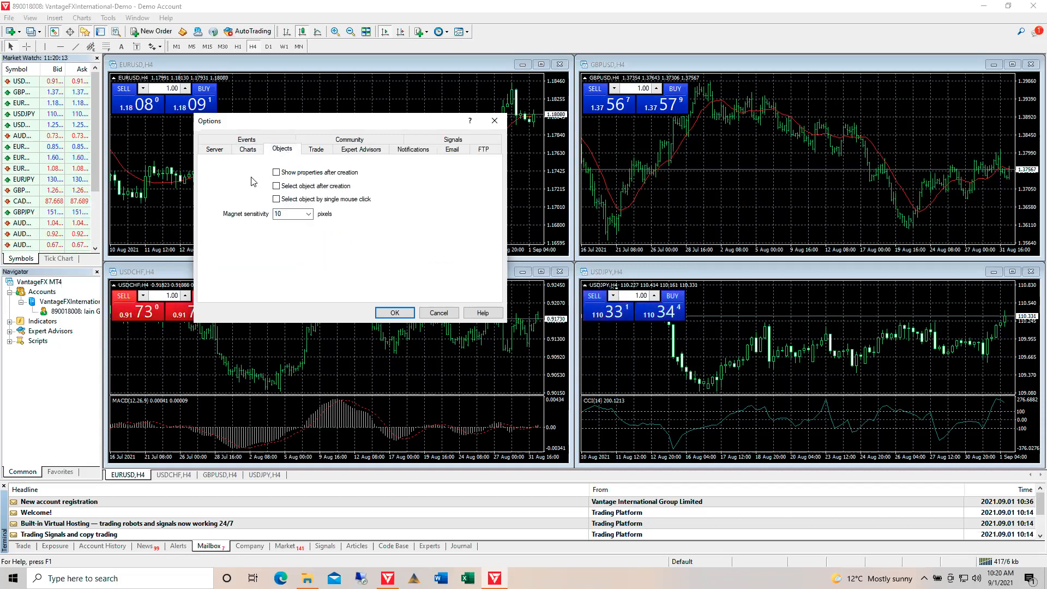
pyautogui.click(308, 215)
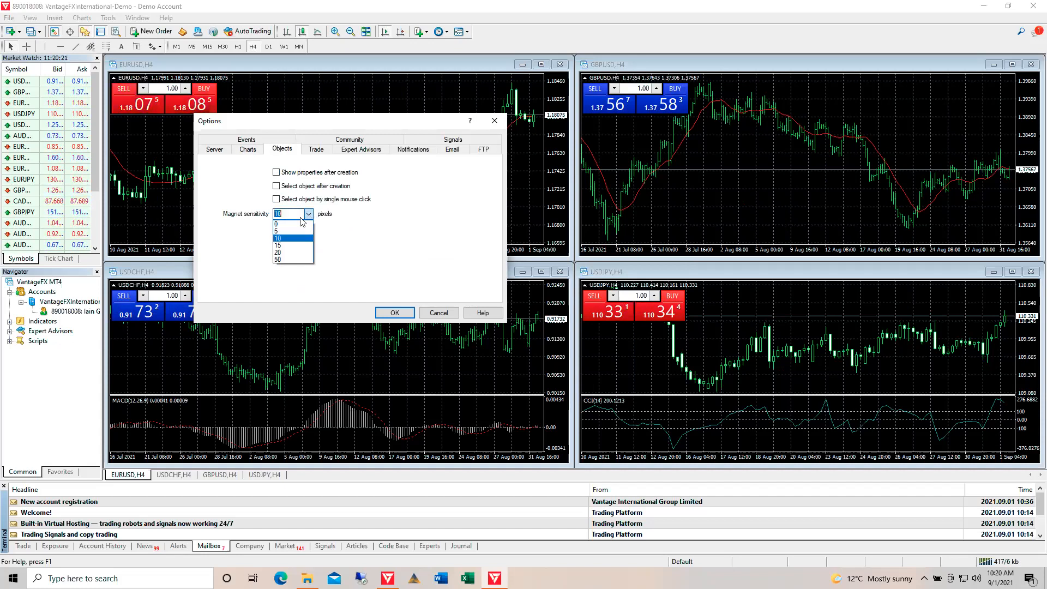
pyautogui.click(299, 235)
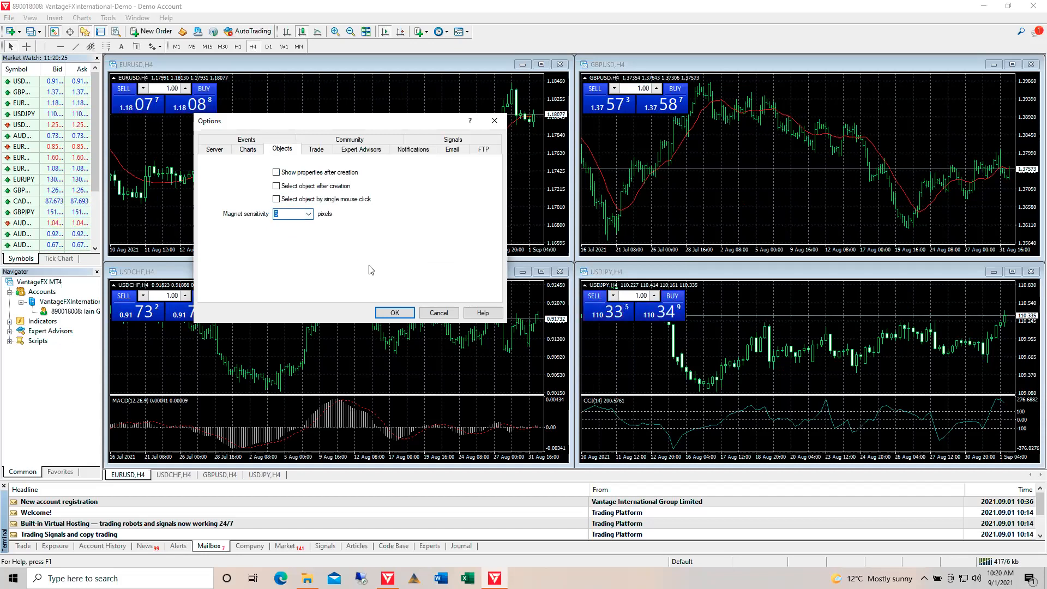
pyautogui.click(276, 199)
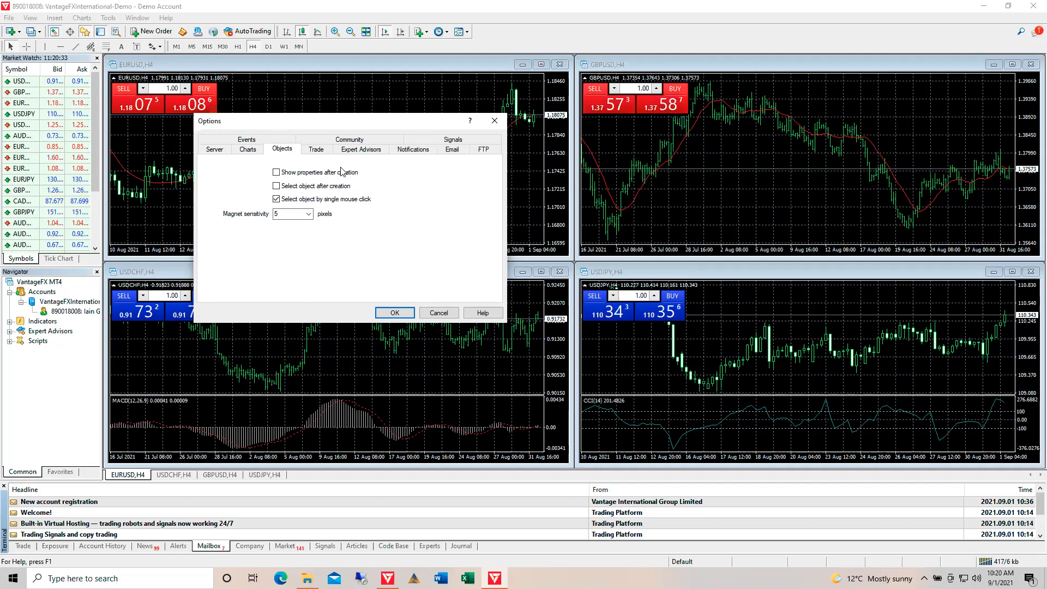
pyautogui.click(318, 151)
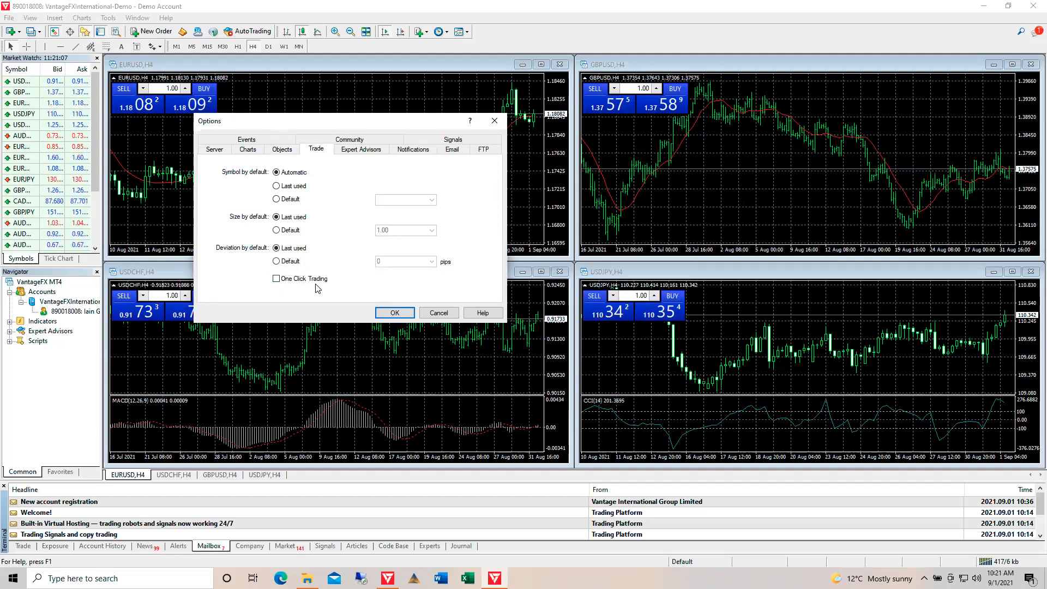
pyautogui.click(276, 279)
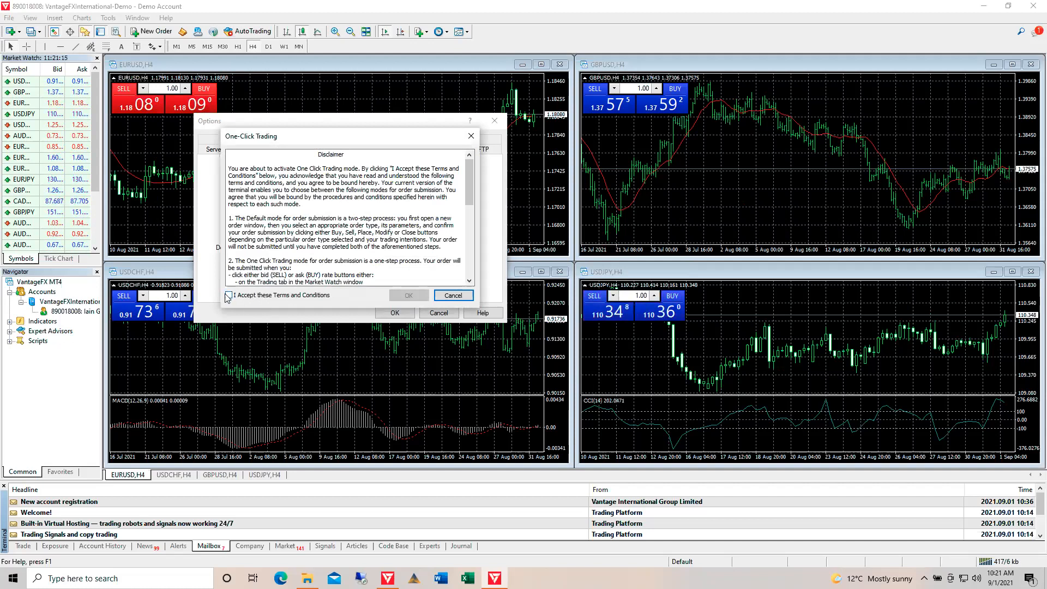
pyautogui.click(452, 296)
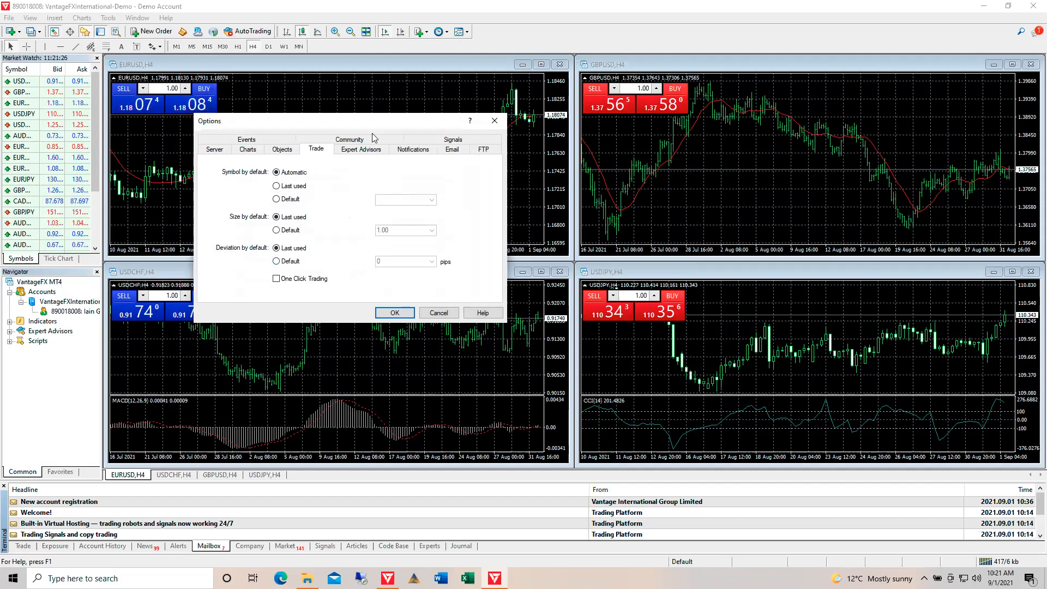
# Review the Expert Advisors, Notifications, Email, FTP, Signals, Community and Events pages, selecting the Connect event
pyautogui.click(367, 153)
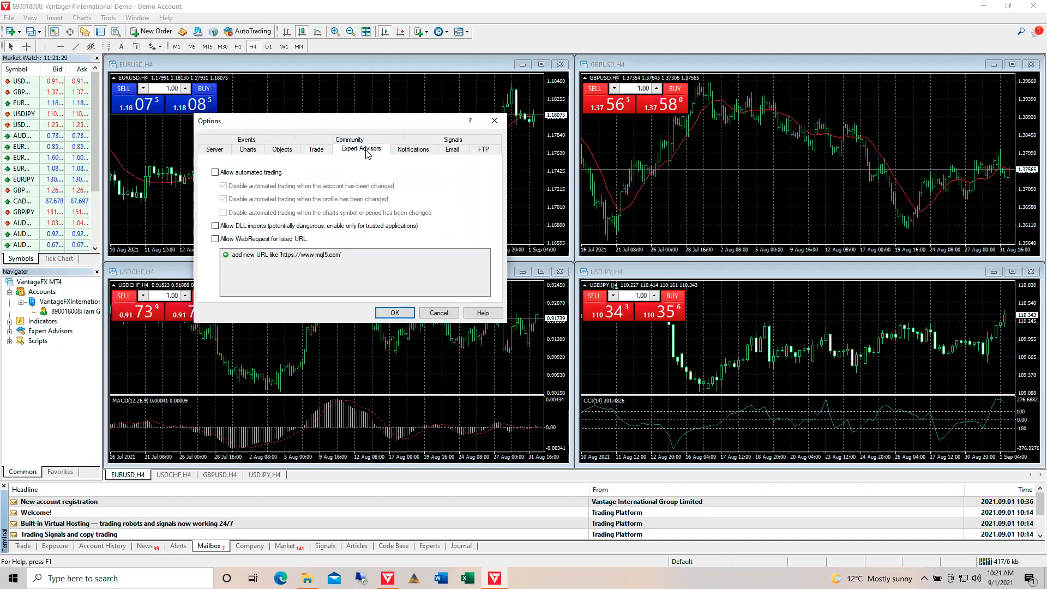
pyautogui.click(420, 152)
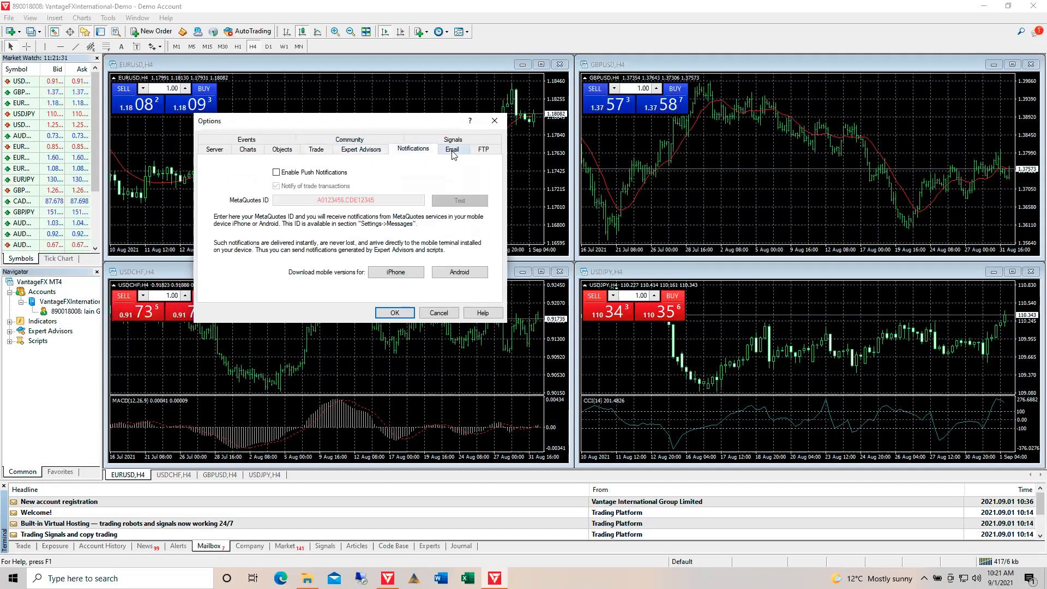
pyautogui.click(455, 152)
pyautogui.click(487, 151)
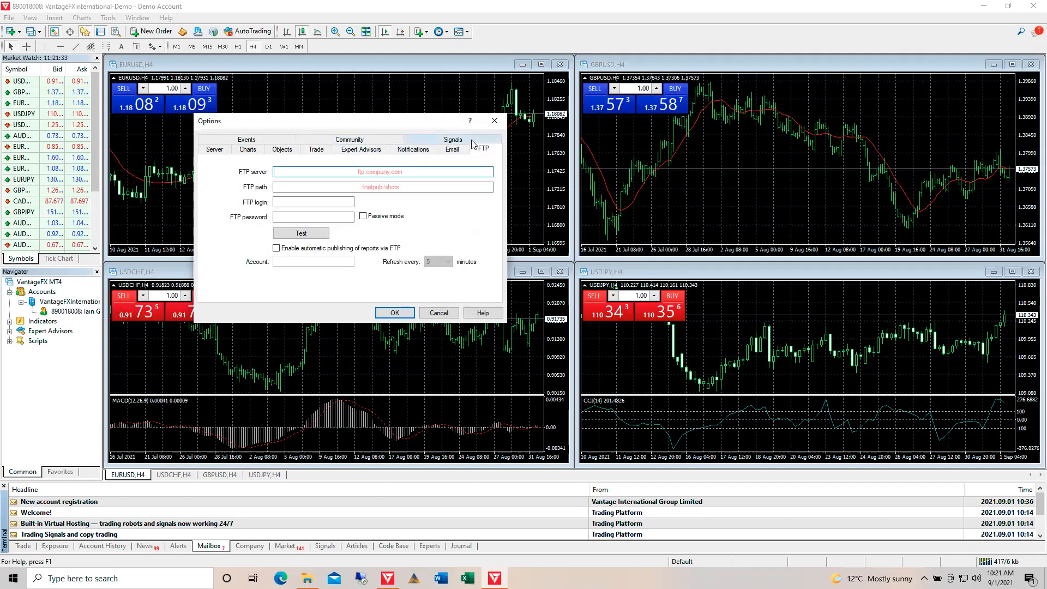
pyautogui.click(461, 141)
pyautogui.click(306, 151)
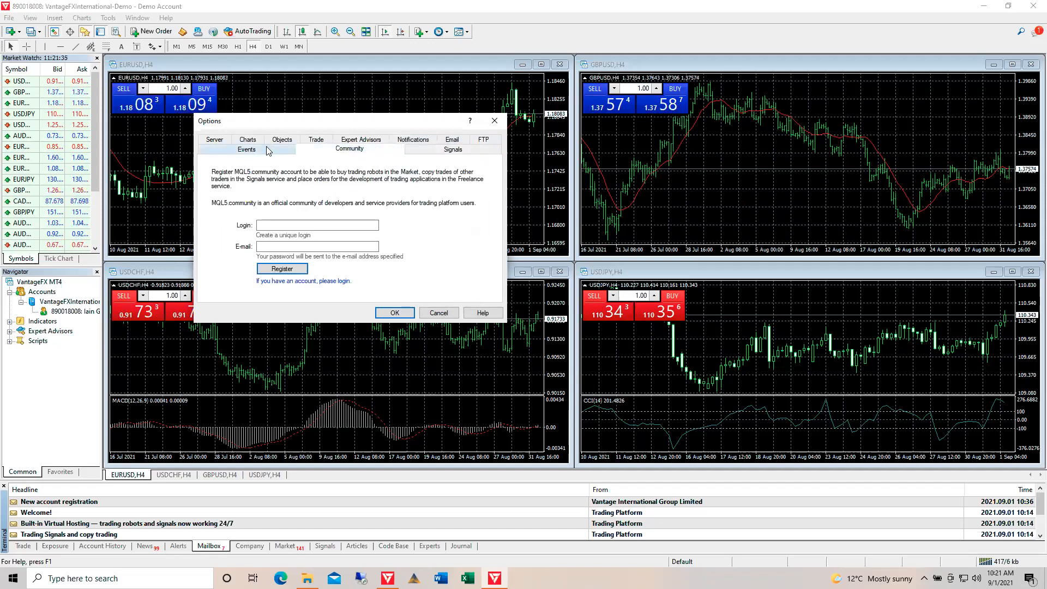
pyautogui.click(268, 149)
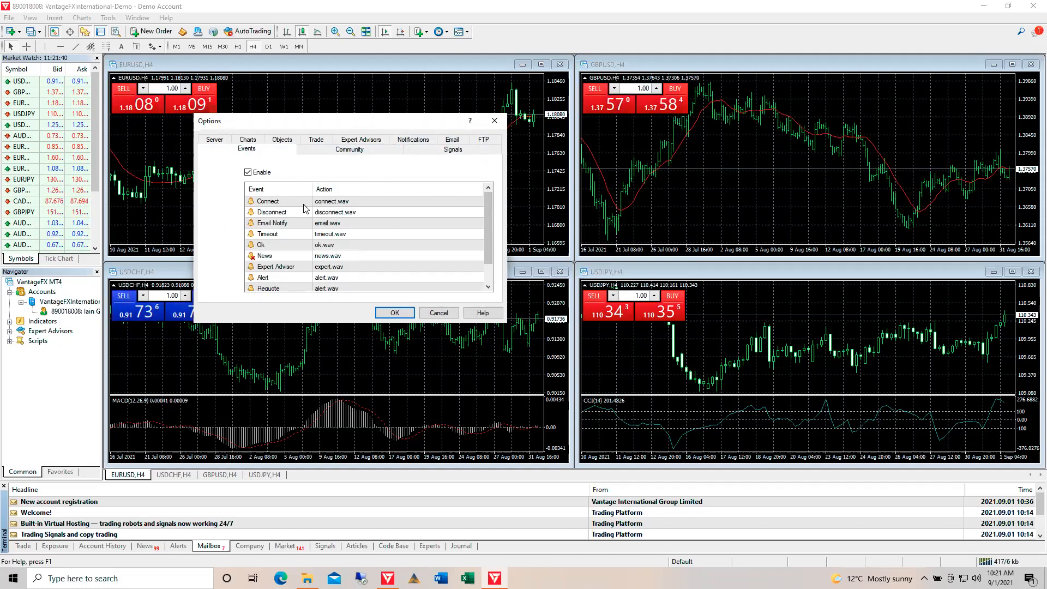
pyautogui.click(347, 204)
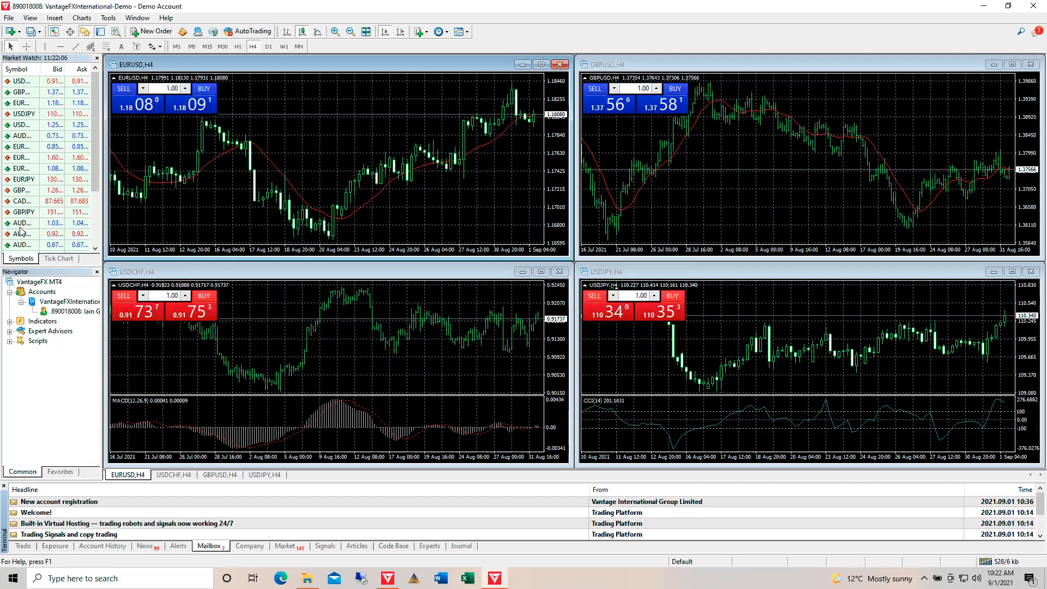
# Widen Market Watch so symbol names show fully and close the Navigator to give it full height
pyautogui.moveTo(101, 201); pyautogui.dragTo(131, 243)
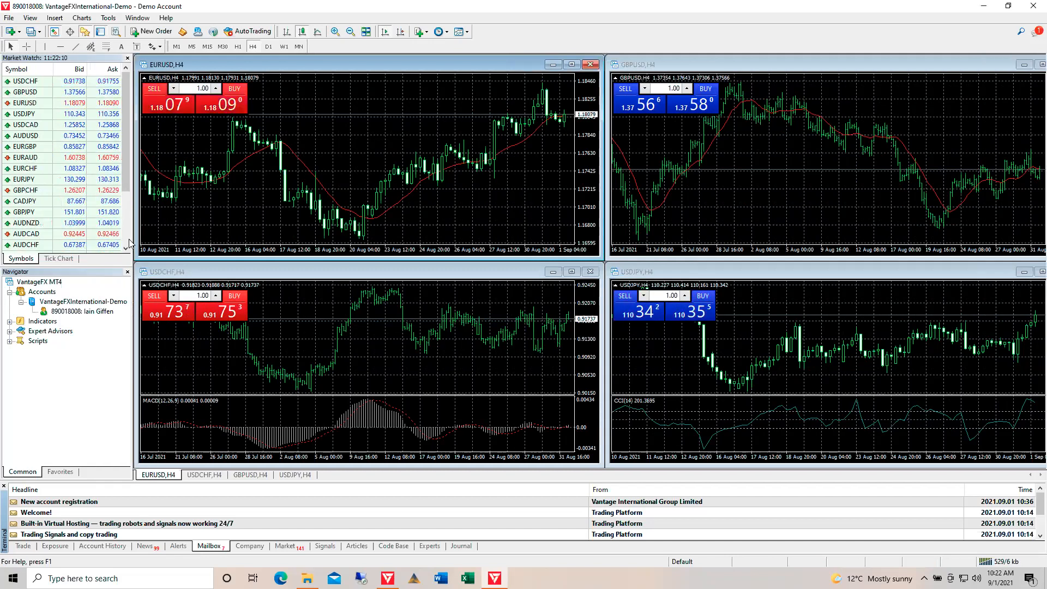
pyautogui.click(128, 271)
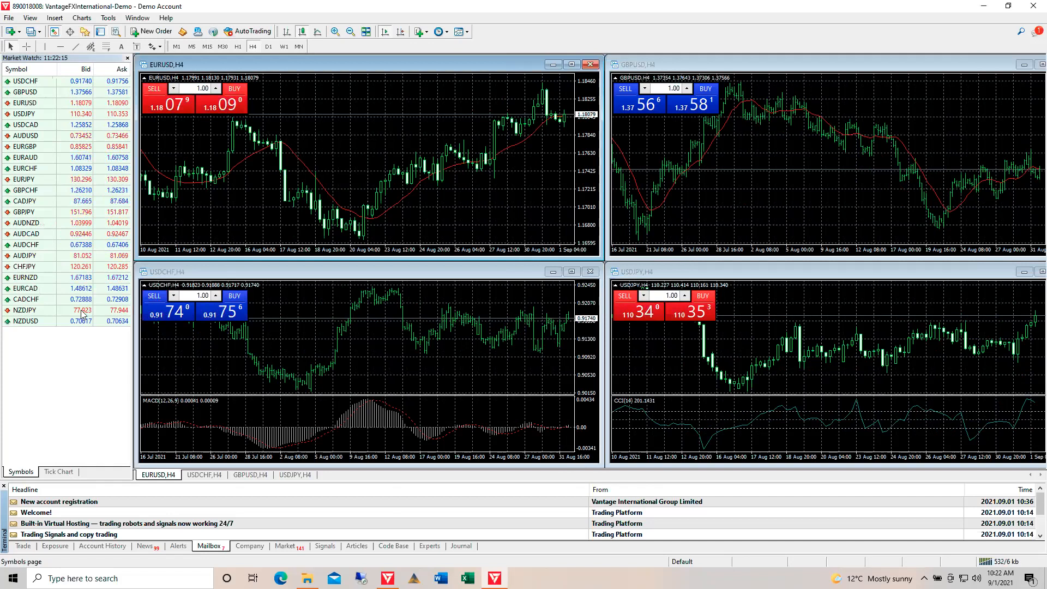
pyautogui.moveTo(86, 183)
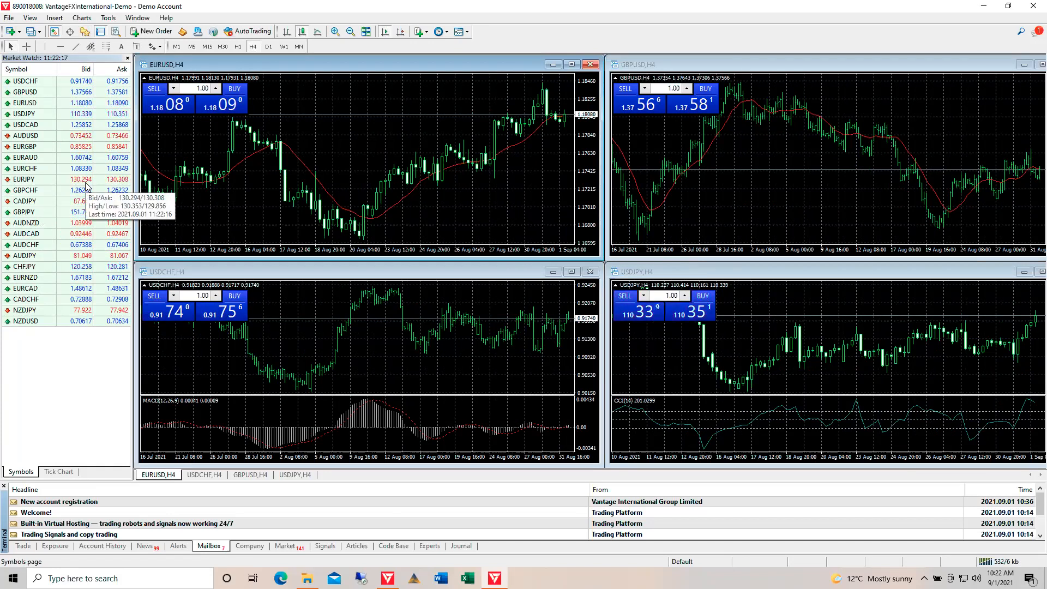